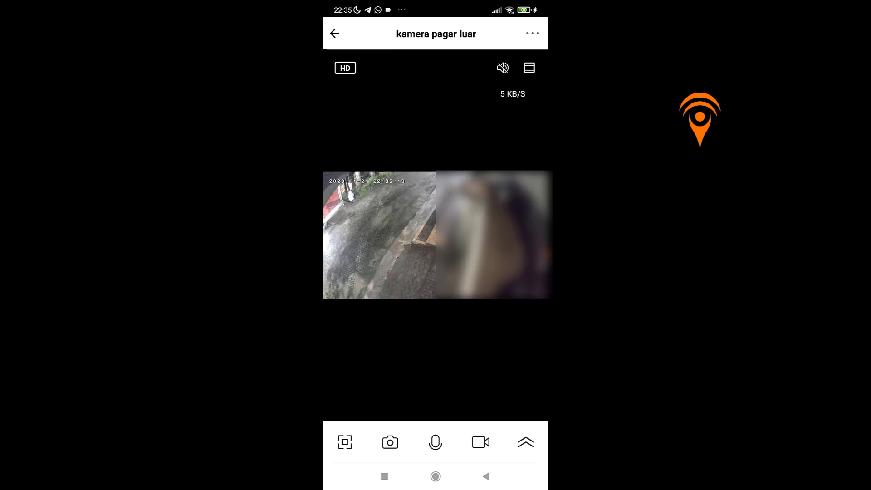
- Open the Onvif settings of the 'kamera pagar luar' camera in Tuya Smart
{"action": "left_click", "coordinate": [533, 33]}
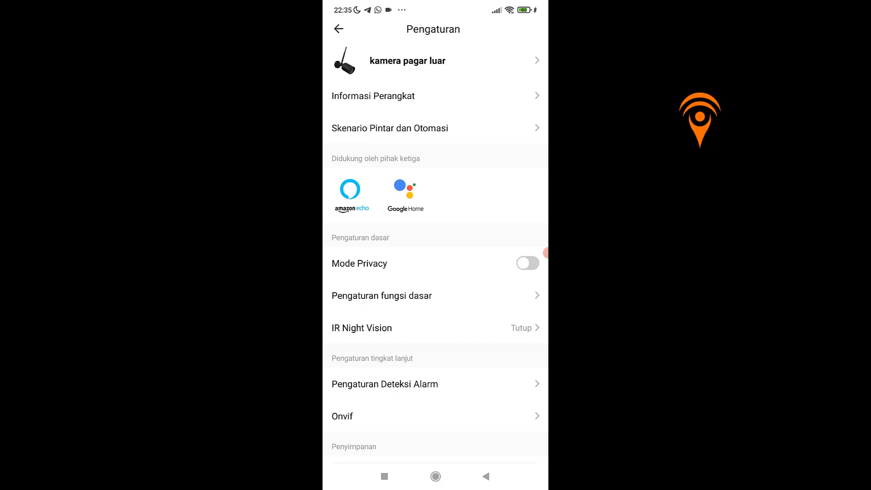
{"action": "scroll", "coordinate": [435, 252], "scroll_direction": "down", "scroll_amount": 1}
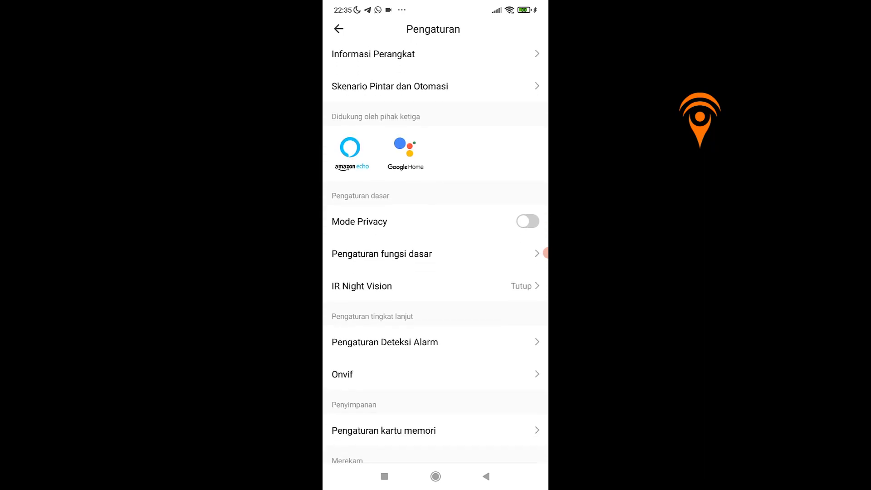
{"action": "left_click", "coordinate": [343, 375]}
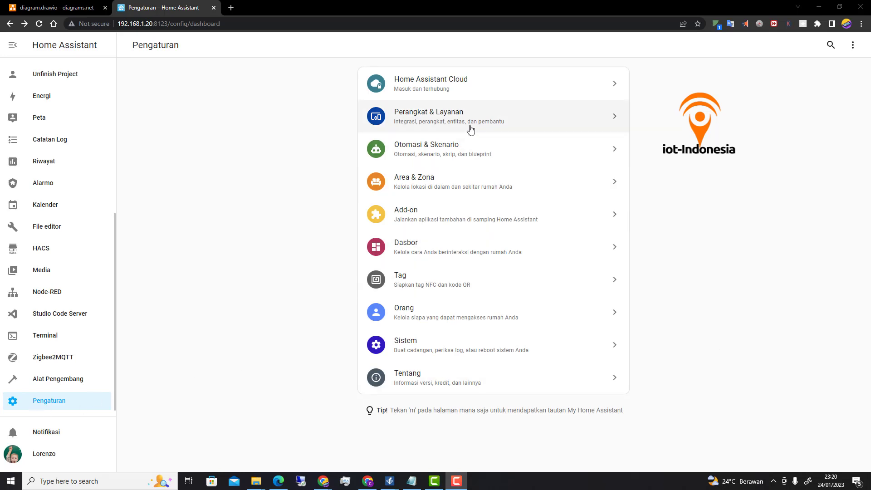
- From Perangkat & Layanan, add a new integration by searching for and choosing ONVIF
{"action": "left_click", "coordinate": [451, 124]}
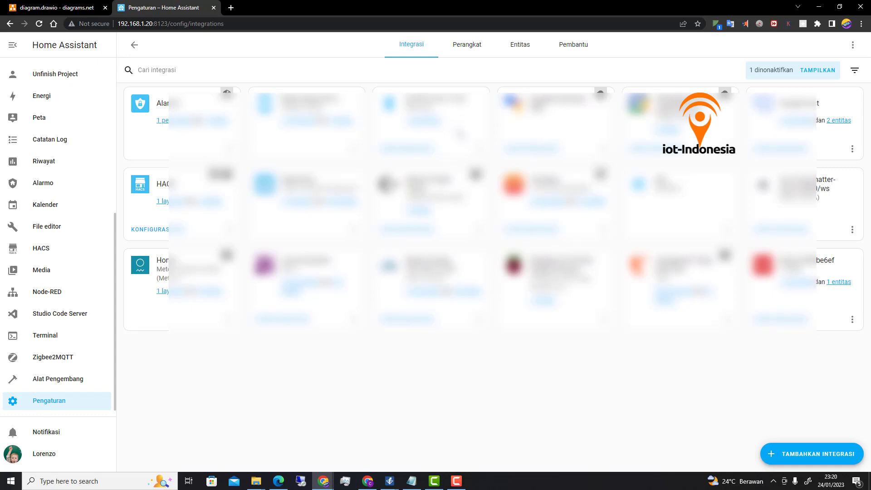
{"action": "left_click", "coordinate": [818, 460]}
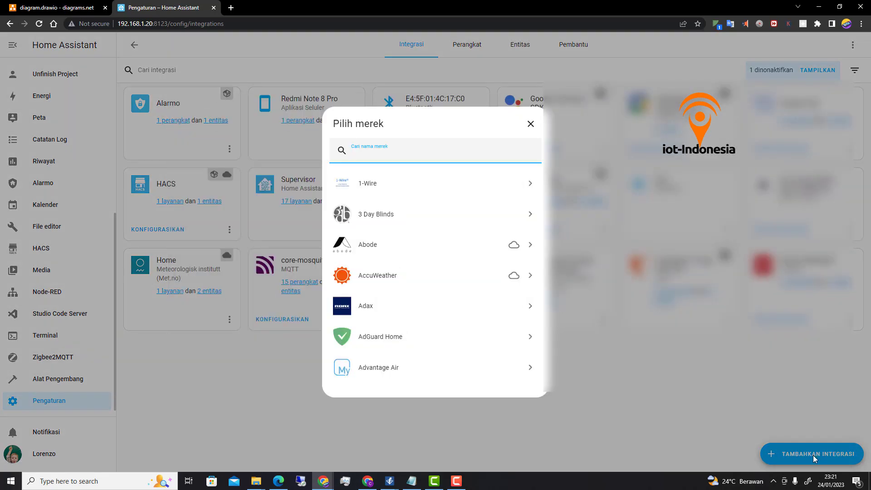
{"action": "type", "text": "OMVI"}
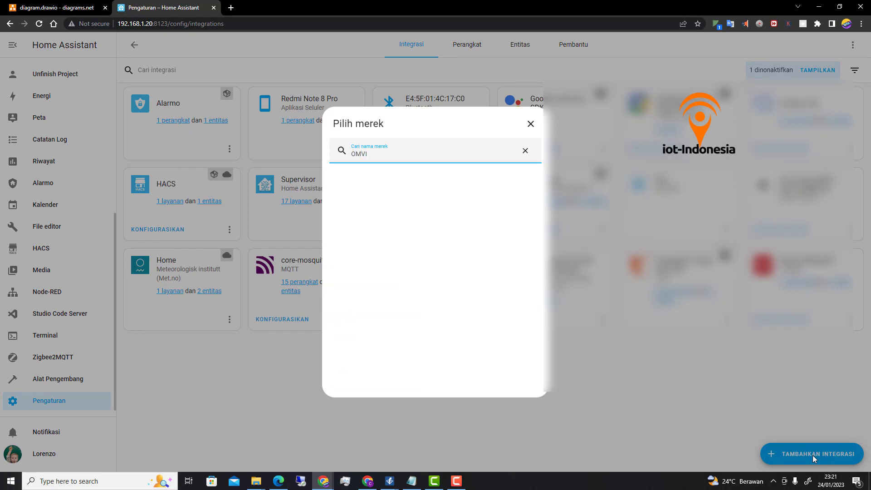
{"action": "type", "text": "G"}
{"action": "key", "text": "BackSpace"}
{"action": "key", "text": "BackSpace"}
{"action": "key", "text": "BackSpace"}
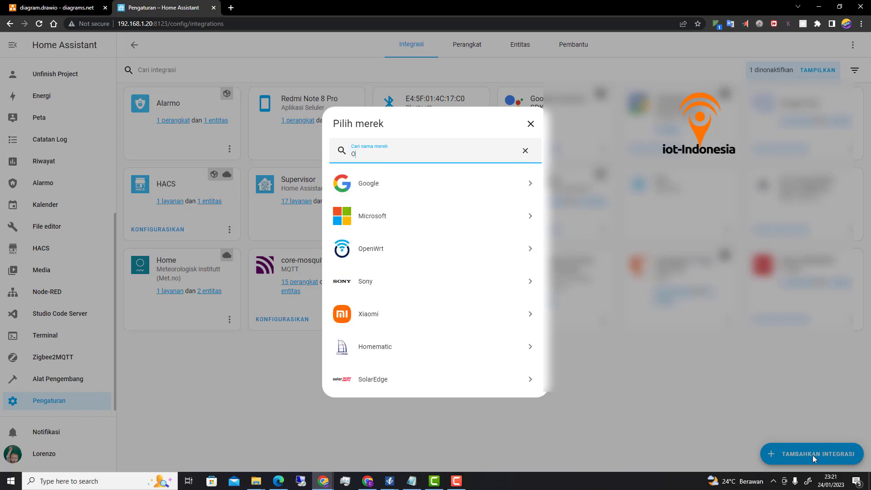
{"action": "type", "text": "NV"}
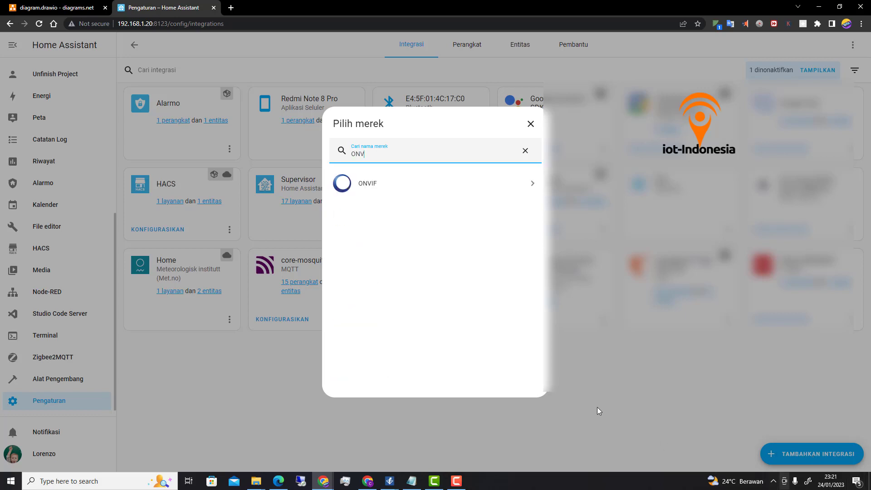
{"action": "left_click", "coordinate": [369, 185]}
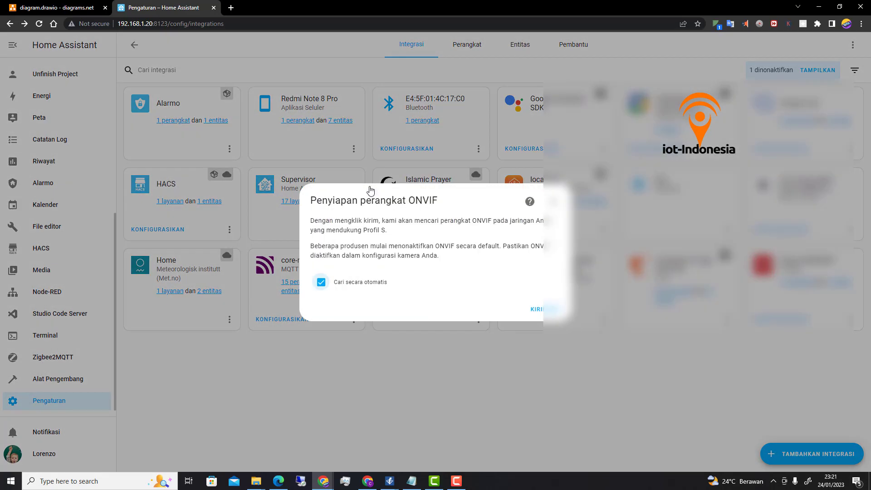
- Name the ONVIF device CCTV, enter the camera's host IP address, and set port 8000
{"action": "left_click", "coordinate": [539, 310]}
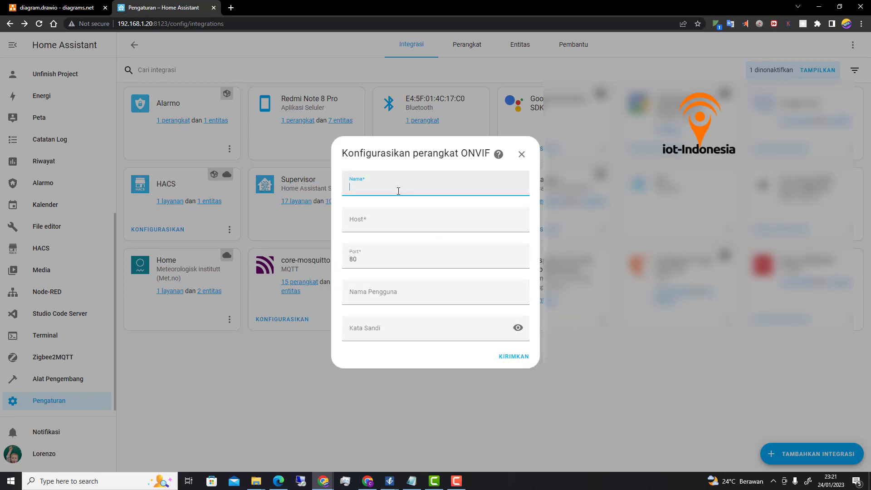
{"action": "type", "text": "CCTV"}
{"action": "left_click", "coordinate": [387, 224]}
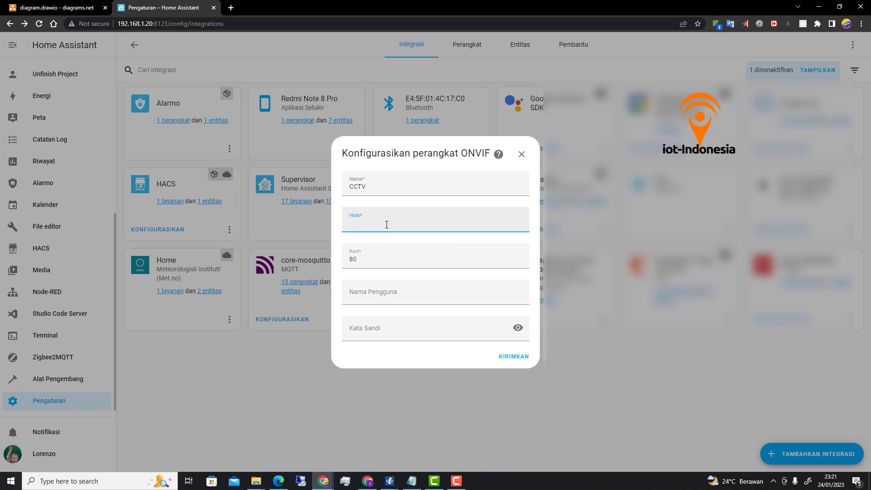
{"action": "key", "text": "ctrl+v"}
{"action": "type", "text": "192.168"}
{"action": "left_click", "coordinate": [372, 262]}
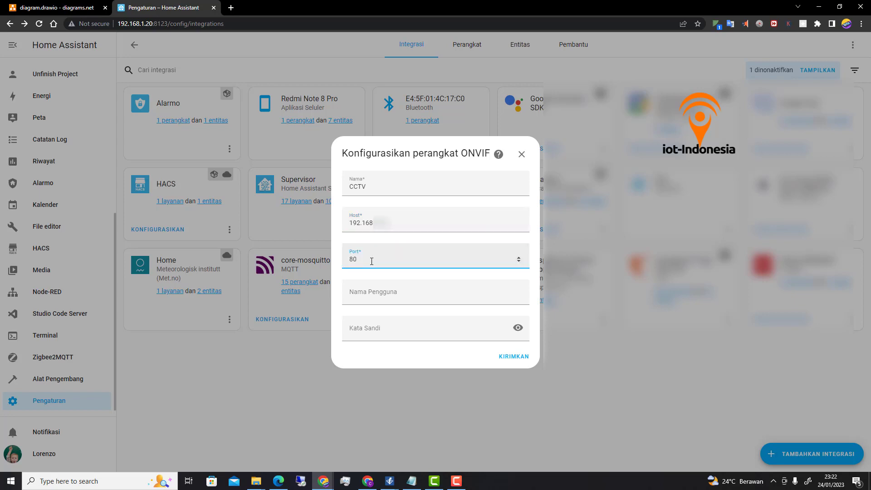
{"action": "type", "text": "00"}
- Enter the camera's username and password, then submit the connection details
{"action": "left_click", "coordinate": [409, 293]}
{"action": "type", "text": "DMIN"}
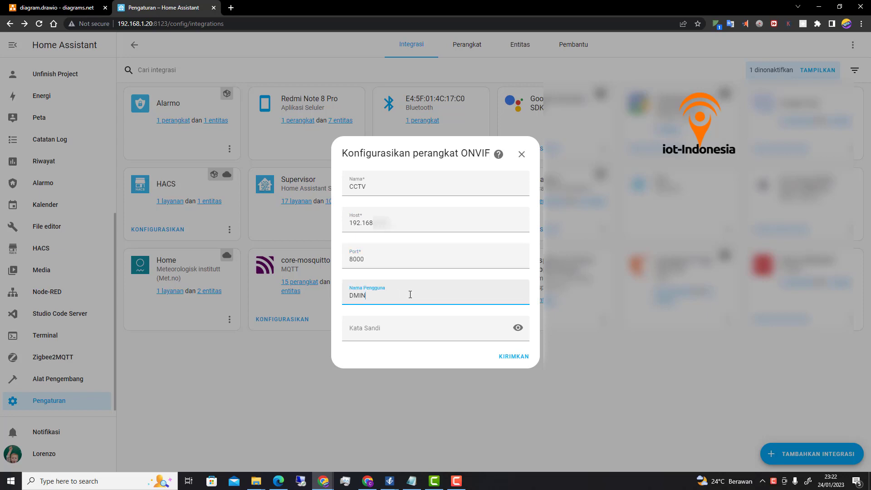
{"action": "key", "text": "BackSpace"}
{"action": "key", "text": "BackSpace"}
{"action": "key", "text": "BackSpace"}
{"action": "left_click_drag", "start_coordinate": [429, 155], "coordinate": [432, 155]}
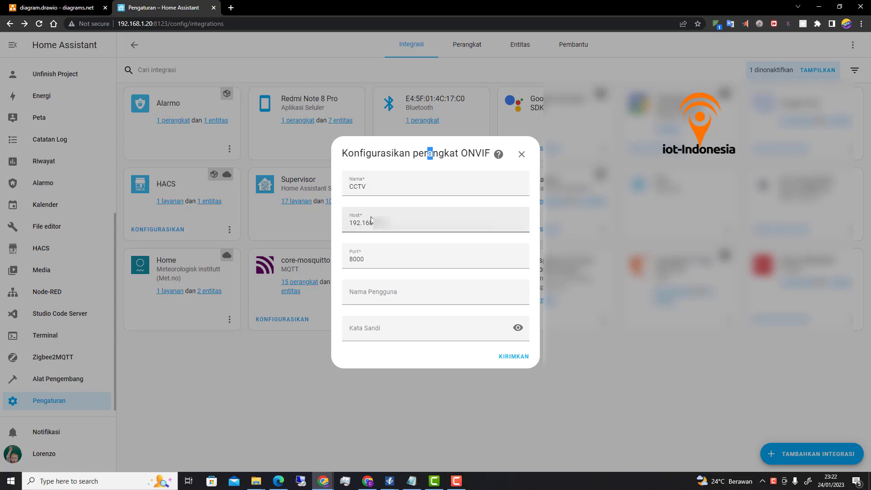
{"action": "left_click", "coordinate": [356, 296]}
{"action": "type", "text": "admin"}
{"action": "left_click_drag", "start_coordinate": [368, 295], "coordinate": [349, 304]}
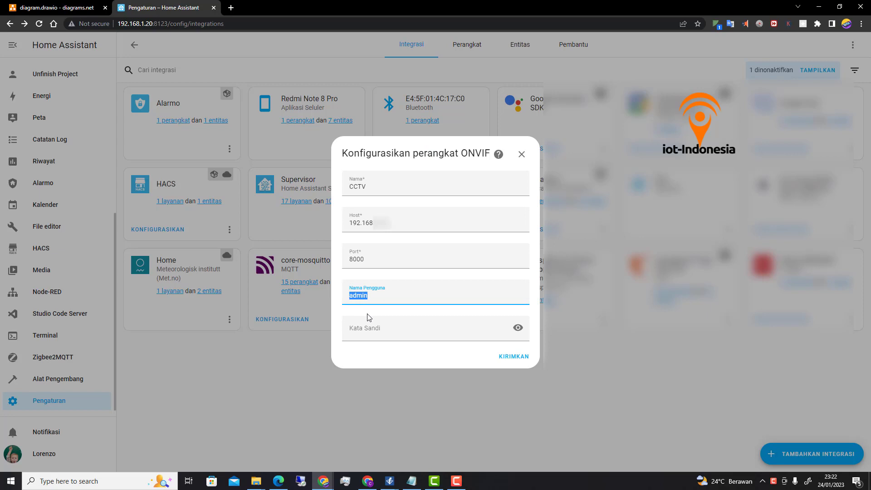
{"action": "left_click", "coordinate": [389, 298]}
{"action": "left_click", "coordinate": [377, 333]}
{"action": "type", "text": "•••••"}
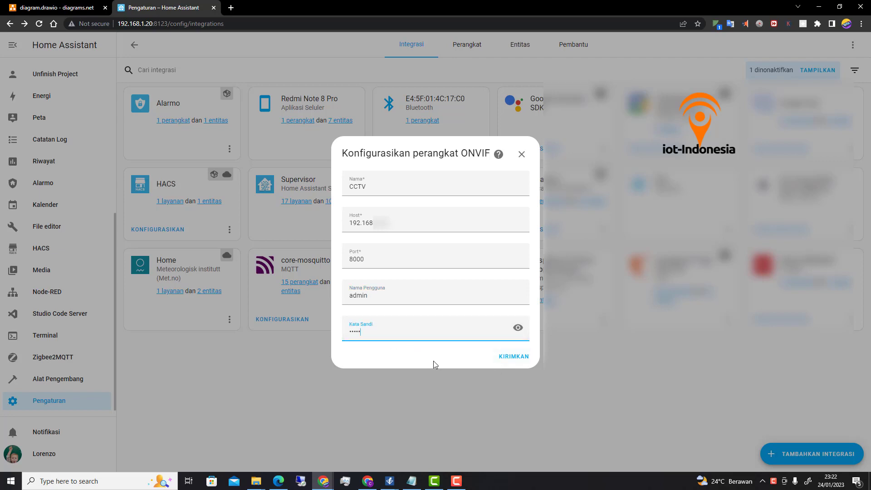
{"action": "left_click", "coordinate": [510, 358]}
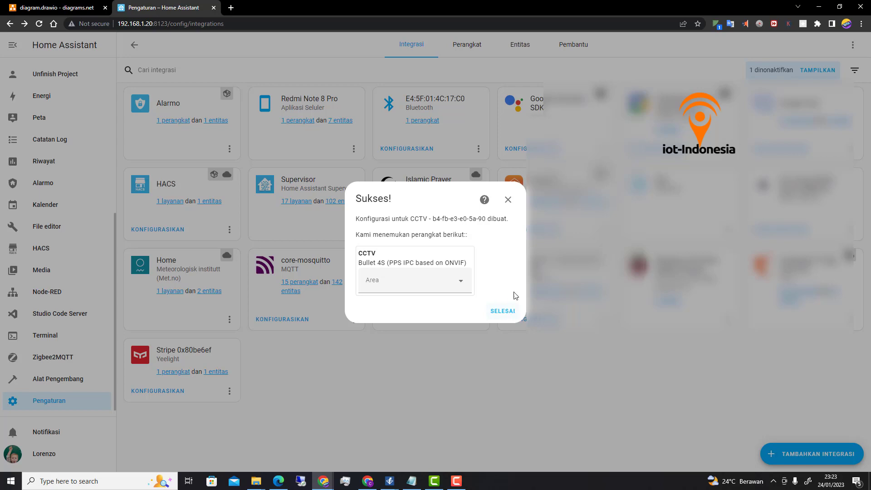
- Close the ONVIF Sukses dialog with SELESAI
{"action": "left_click", "coordinate": [503, 311]}
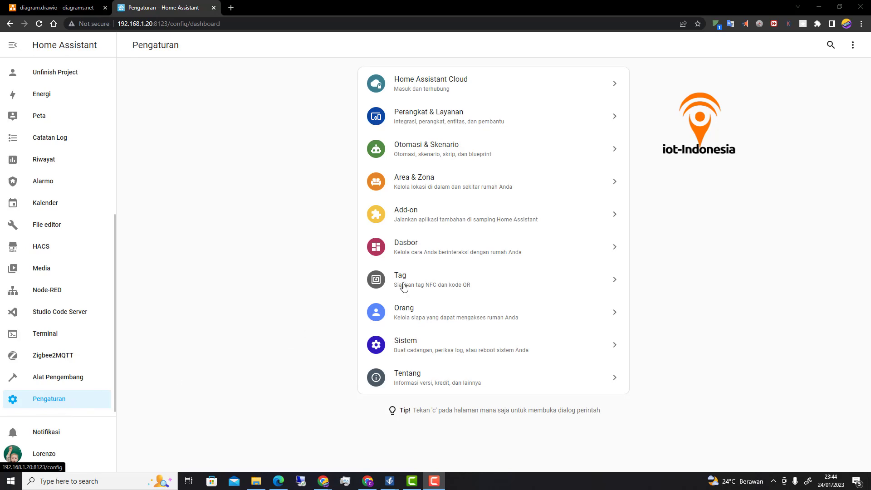
- Create an empty automation under Otomasi & Skenario and bring up the trigger types
{"action": "left_click", "coordinate": [438, 150]}
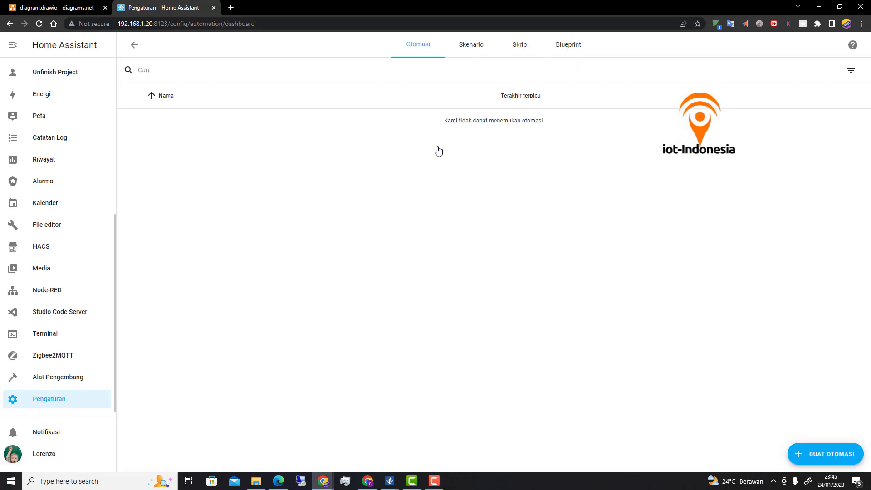
{"action": "left_click", "coordinate": [819, 454]}
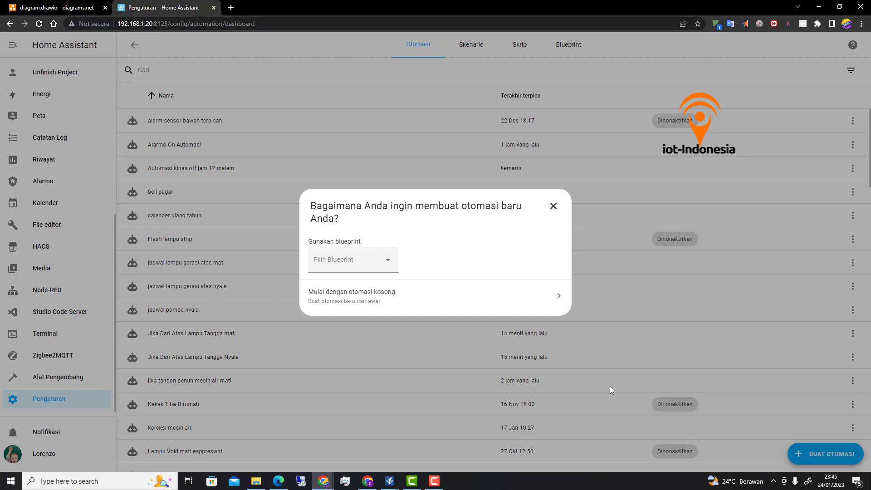
{"action": "left_click", "coordinate": [335, 299]}
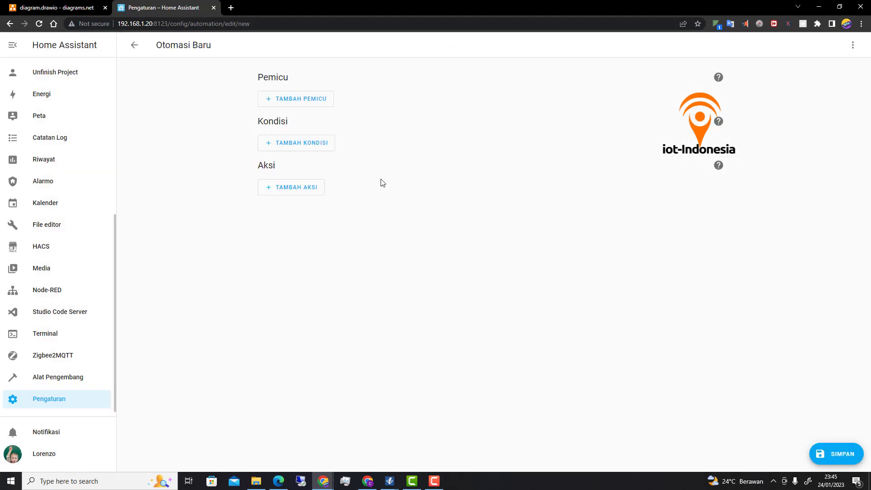
{"action": "left_click", "coordinate": [301, 102]}
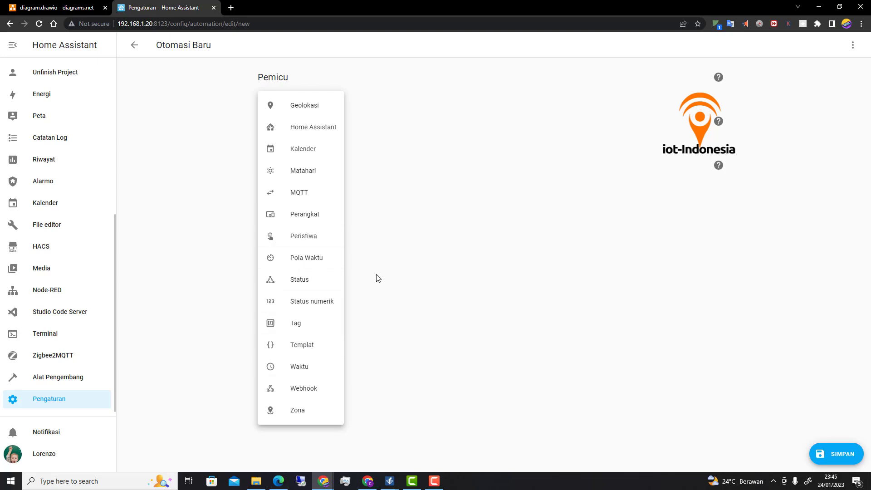
- Add a state trigger using the sensor pagar entity
{"action": "left_click", "coordinate": [292, 285]}
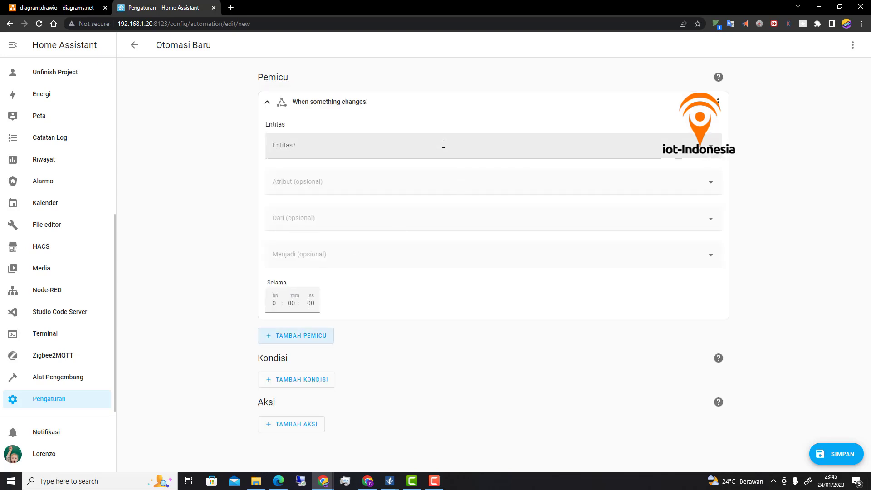
{"action": "left_click", "coordinate": [417, 151]}
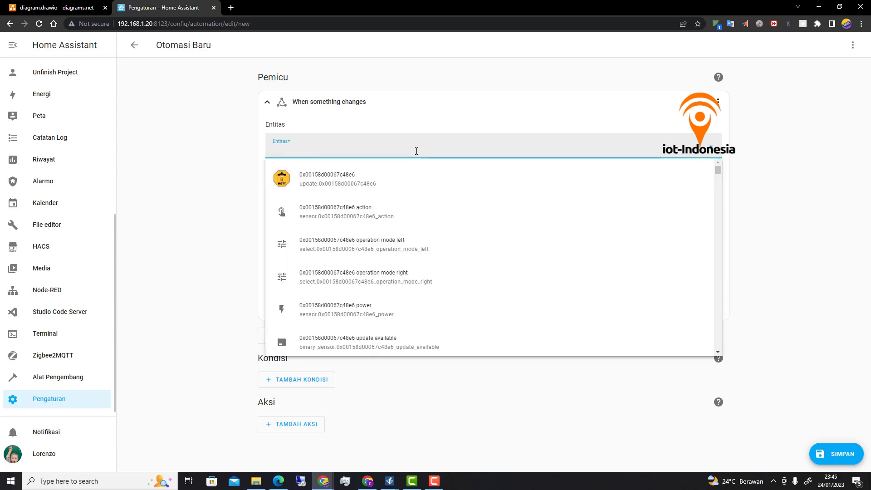
{"action": "type", "text": "p"}
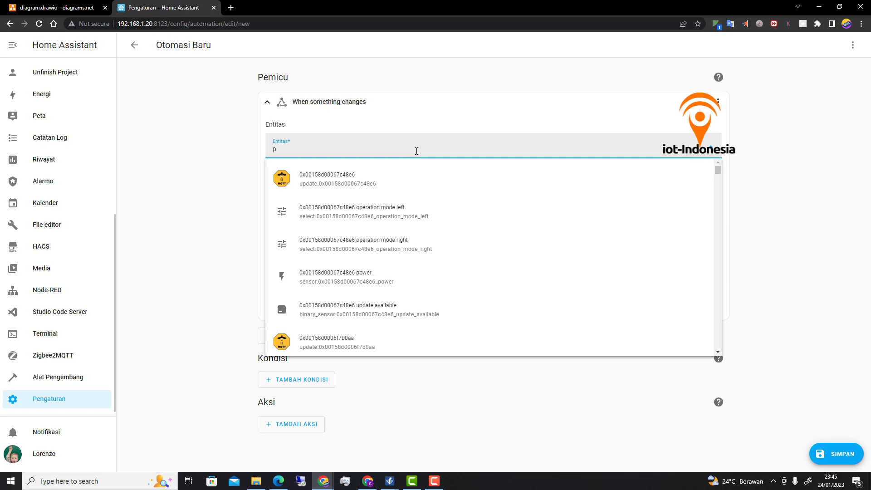
{"action": "key", "text": "BackSpace"}
{"action": "type", "text": "se"}
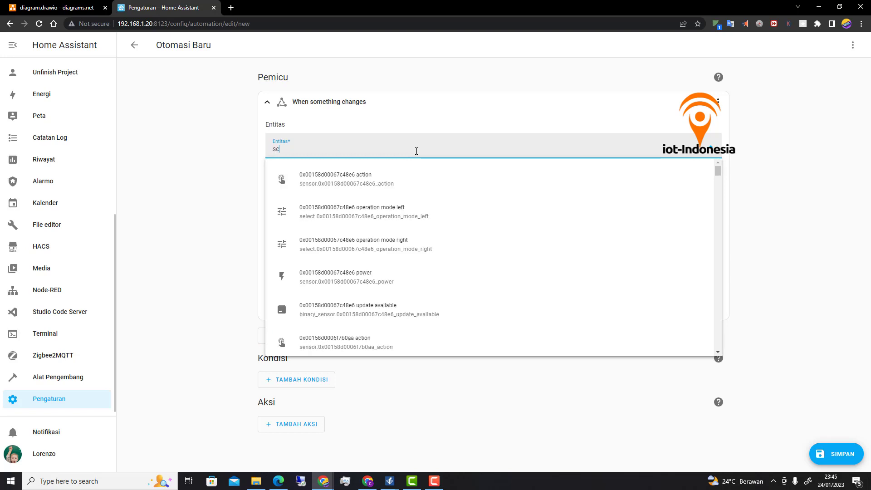
{"action": "type", "text": "nso"}
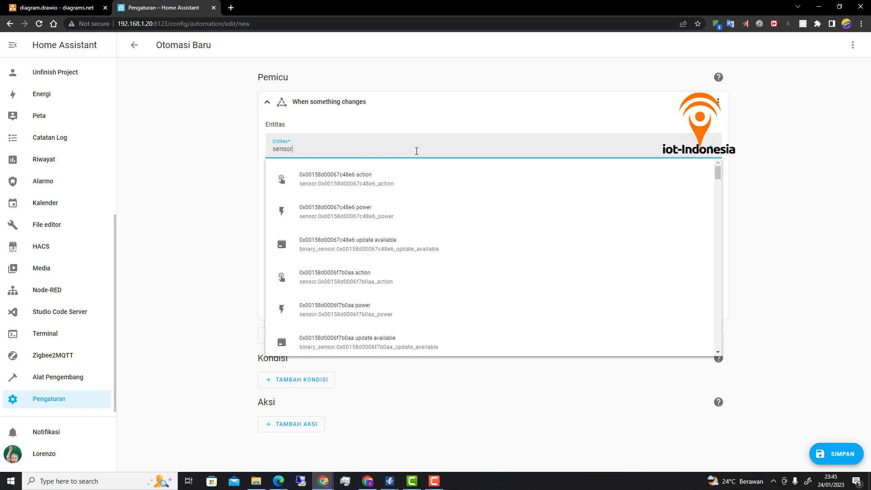
{"action": "type", "text": "r p"}
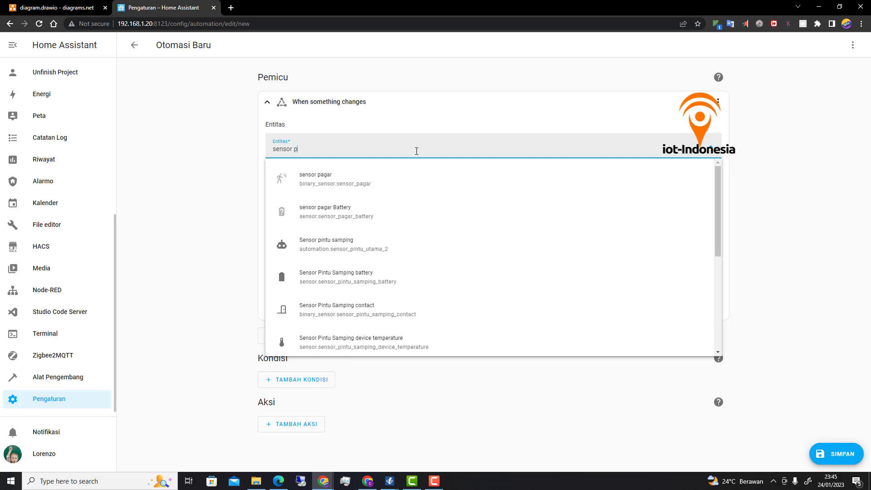
{"action": "type", "text": "admin"}
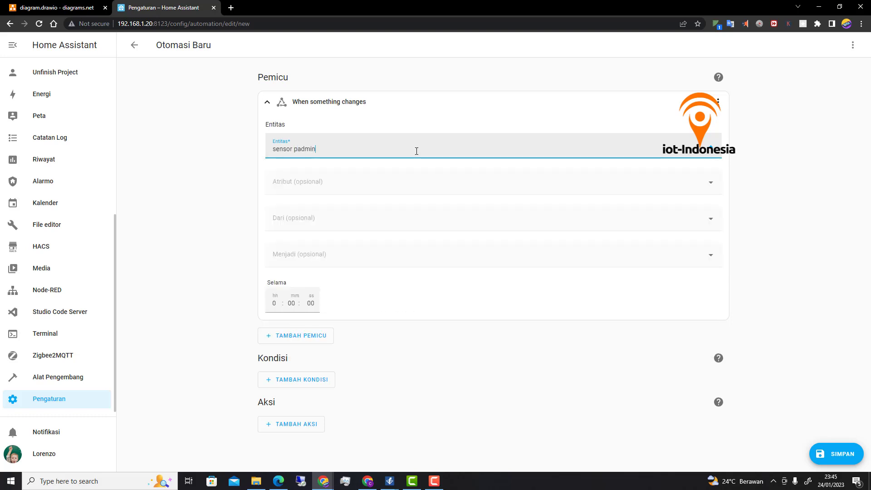
{"action": "key", "text": "BackSpace"}
{"action": "key", "text": "BackSpace"}
{"action": "key", "text": "BackSpace"}
{"action": "key", "text": "BackSpace"}
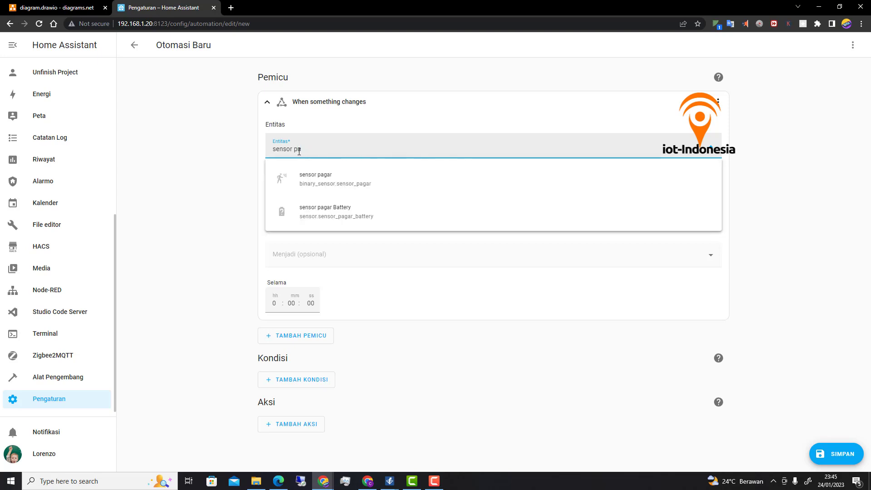
{"action": "left_click_drag", "start_coordinate": [302, 150], "coordinate": [299, 149]}
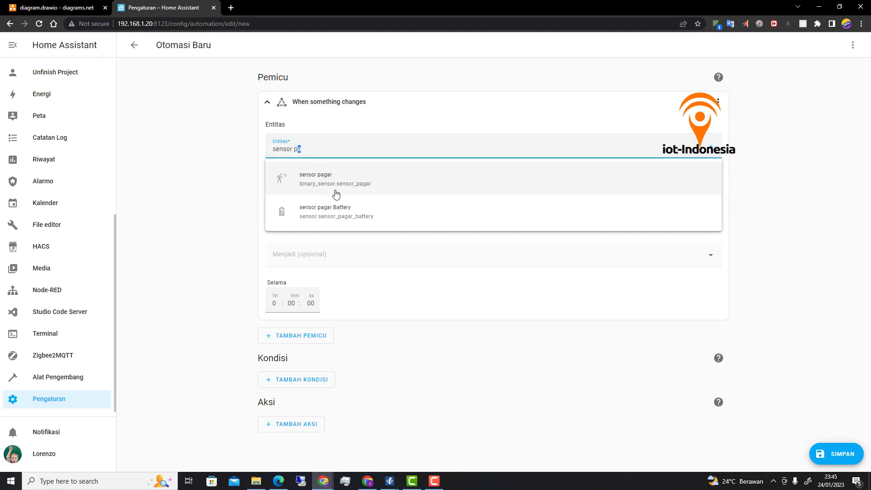
{"action": "left_click", "coordinate": [326, 180]}
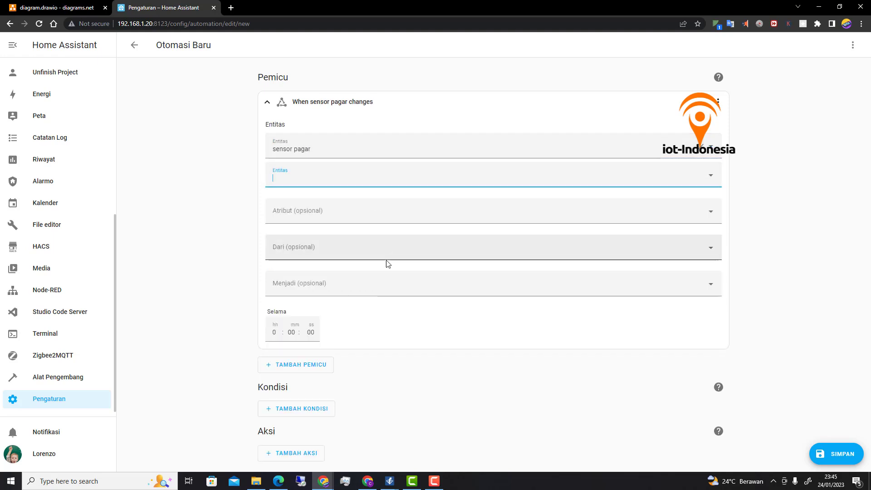
- Set the trigger's Dari state to Tidak ada and Menjadi to Terdeteksi
{"action": "left_click", "coordinate": [330, 252]}
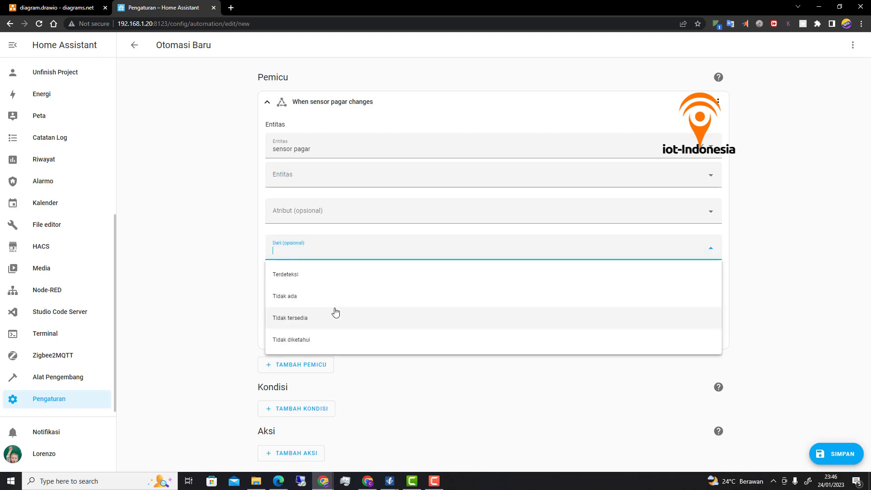
{"action": "left_click", "coordinate": [297, 298]}
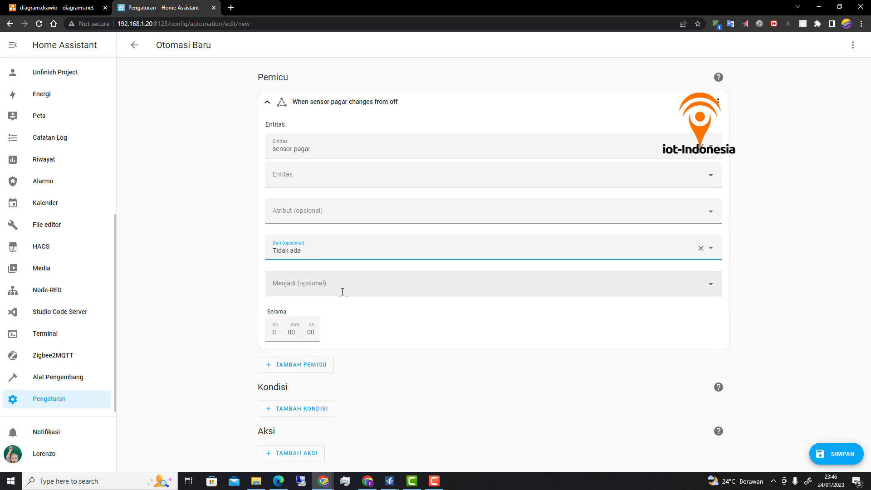
{"action": "left_click", "coordinate": [343, 291]}
{"action": "left_click", "coordinate": [288, 311]}
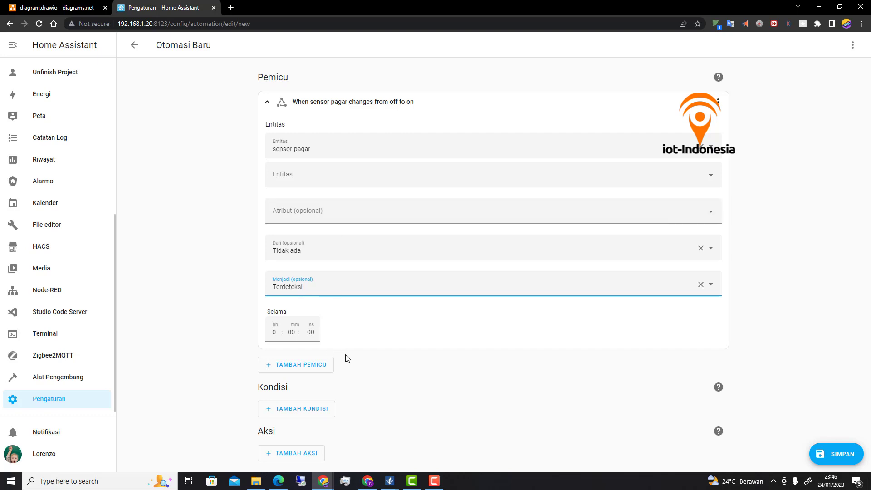
- Add a Kamera: Record service action targeting the CCTV MainStream camera
{"action": "left_click", "coordinate": [312, 457]}
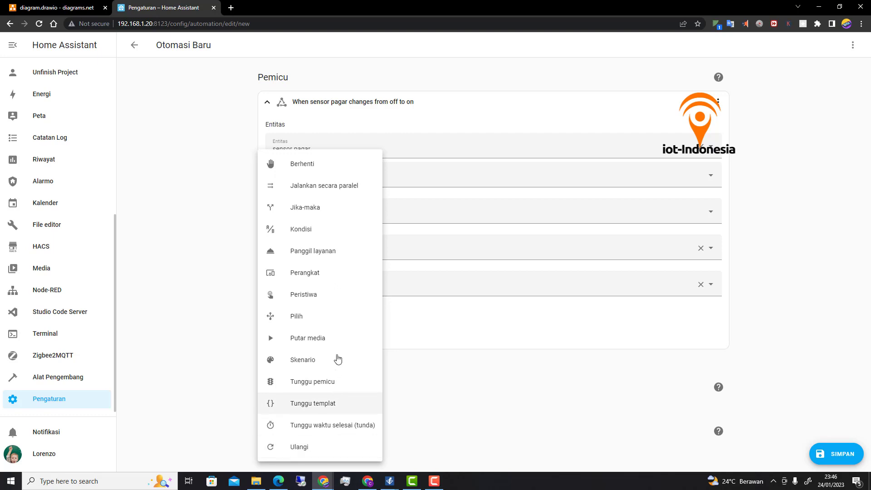
{"action": "left_click", "coordinate": [324, 253]}
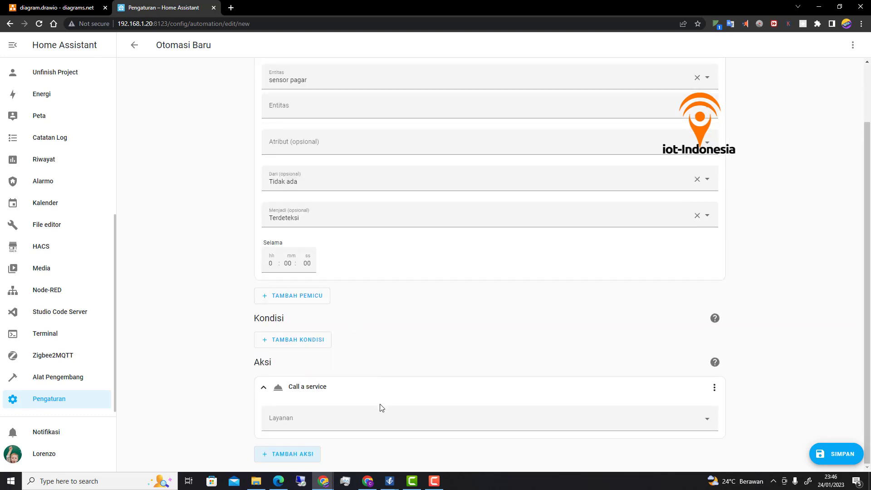
{"action": "left_click", "coordinate": [339, 424]}
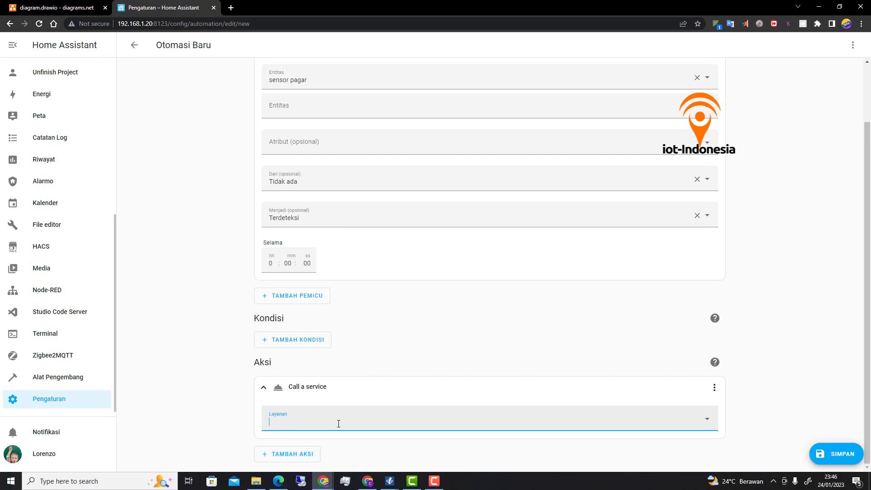
{"action": "type", "text": "k"}
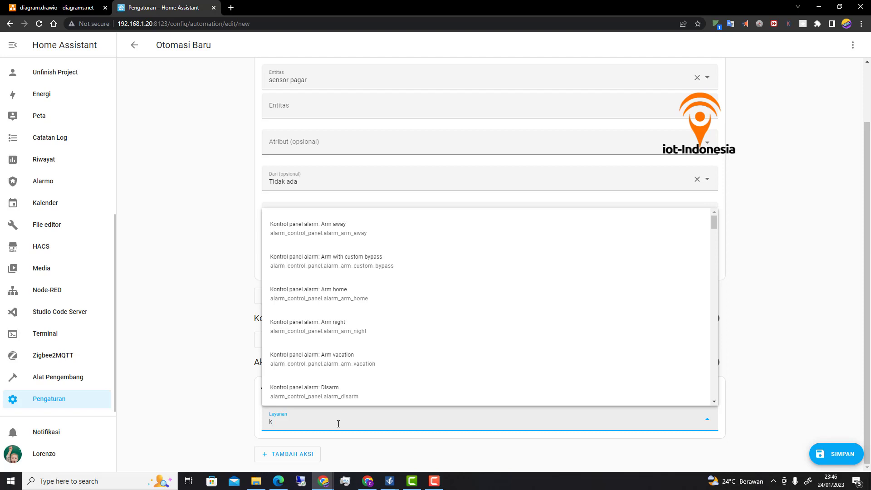
{"action": "type", "text": "a"}
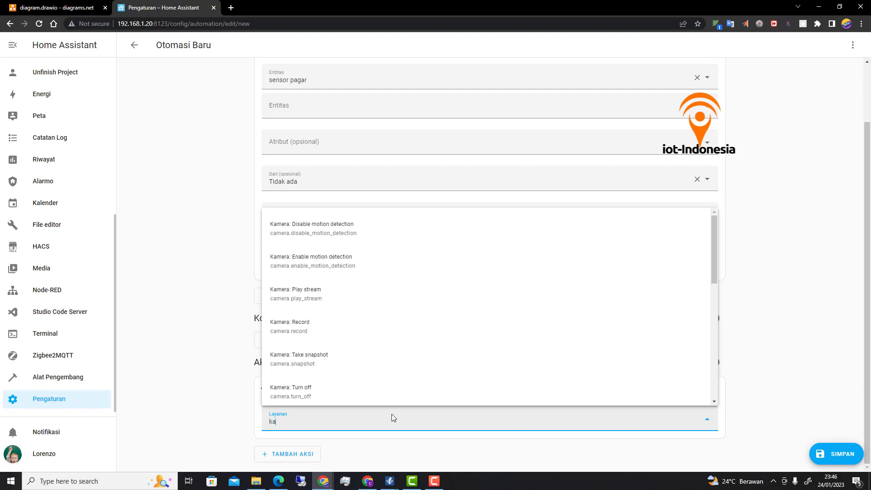
{"action": "left_click", "coordinate": [305, 335]}
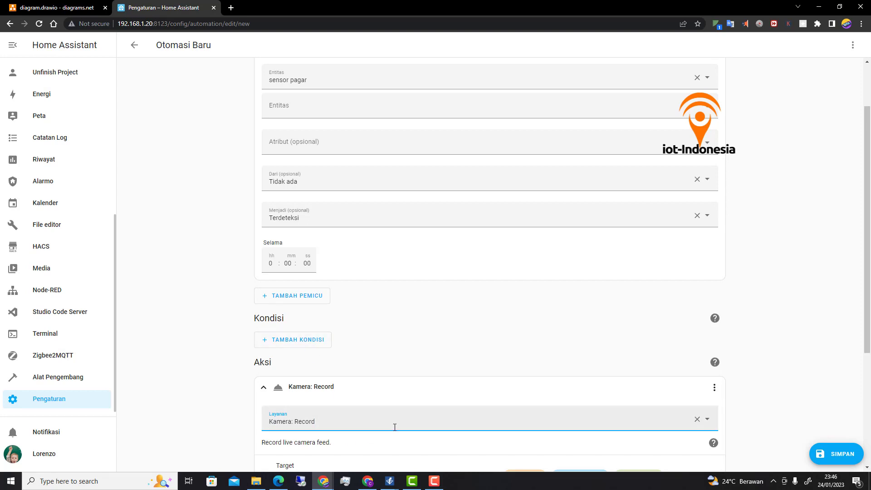
{"action": "scroll", "coordinate": [395, 427], "scroll_direction": "down", "scroll_amount": 2}
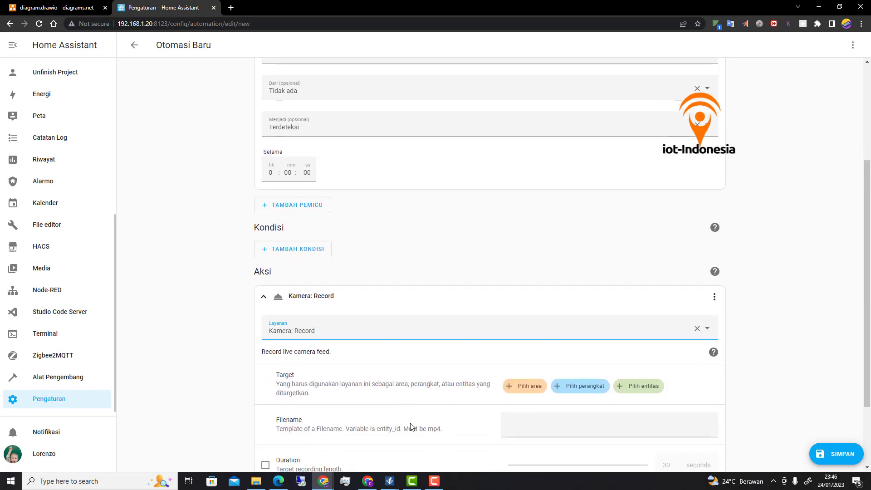
{"action": "left_click", "coordinate": [638, 386]}
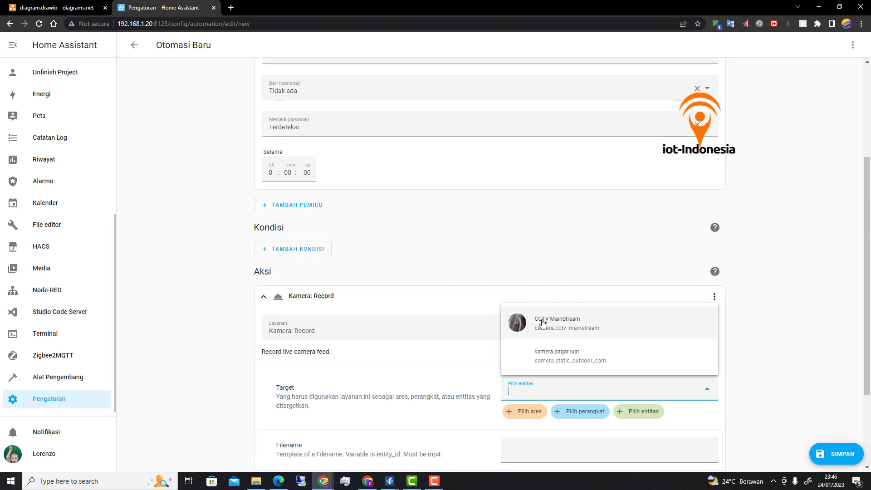
{"action": "left_click", "coordinate": [606, 332]}
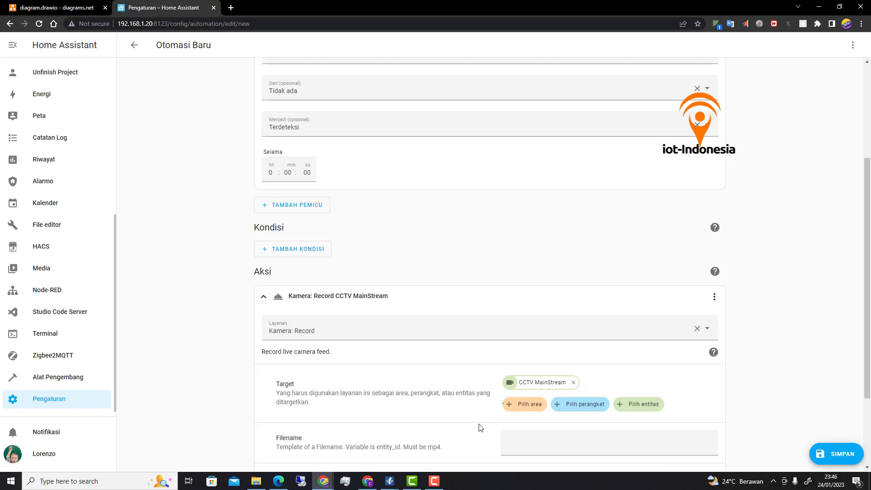
{"action": "scroll", "coordinate": [481, 428], "scroll_direction": "down", "scroll_amount": 2}
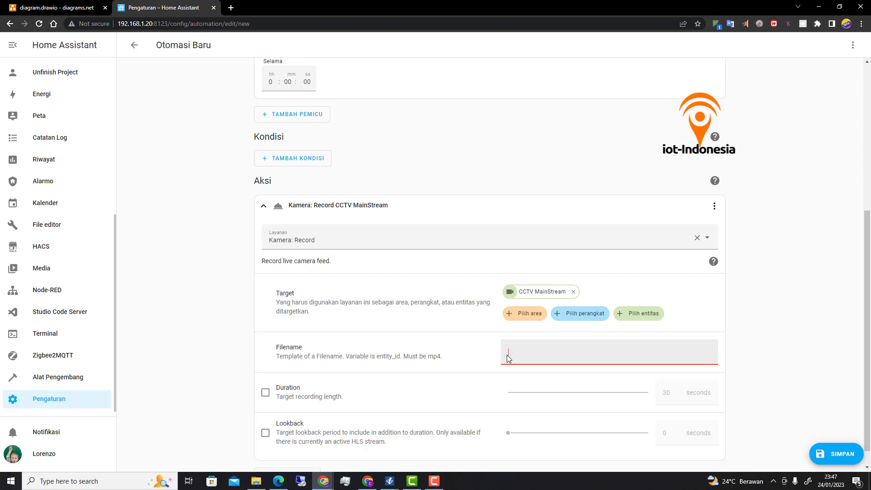
- Paste /config/www/snapshot/camera.static_outdoor_cam.mp4 into Filename and edit the path text
{"action": "type", "text": "/config/www/snapshot/camera.static_outdoor_cam.mp4"}
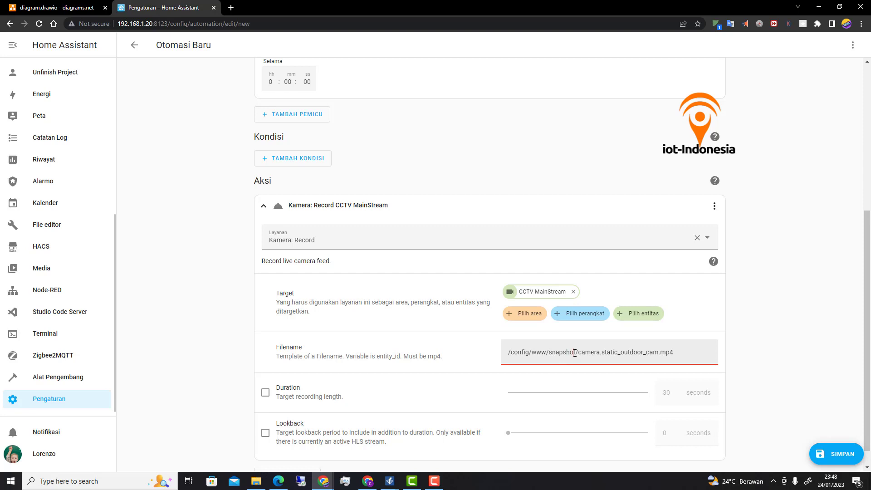
{"action": "left_click", "coordinate": [575, 354]}
{"action": "left_click_drag", "start_coordinate": [581, 355], "coordinate": [660, 354]}
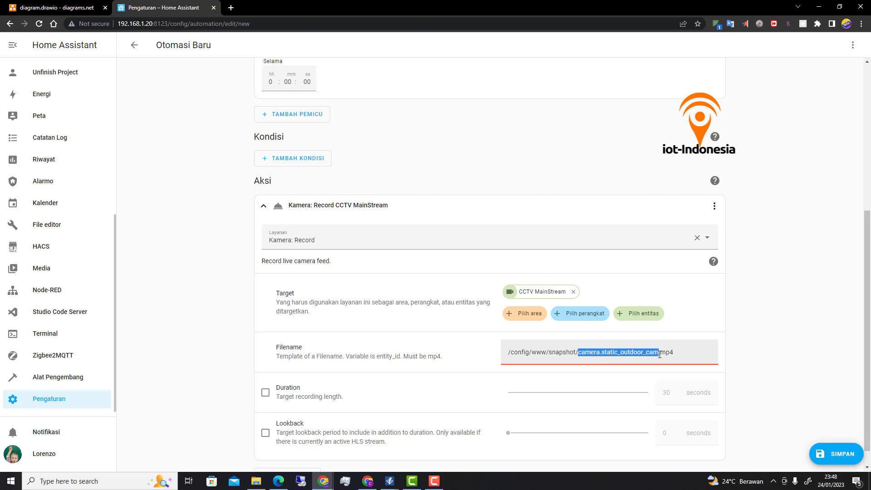
{"action": "left_click", "coordinate": [660, 354]}
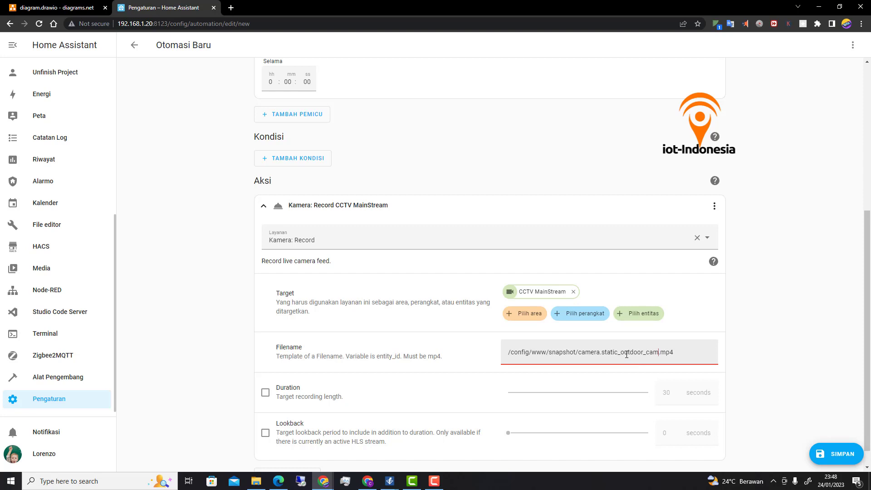
{"action": "key", "text": "Delete"}
{"action": "left_click_drag", "start_coordinate": [660, 354], "coordinate": [583, 354]}
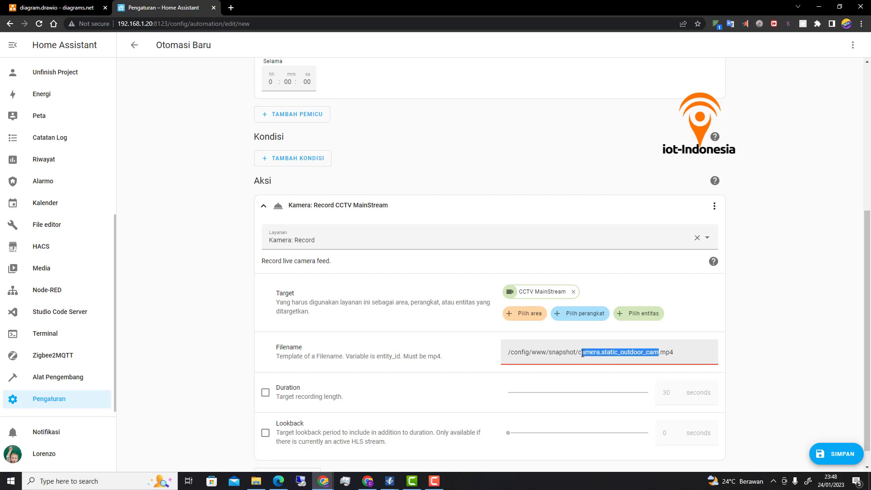
{"action": "left_click", "coordinate": [550, 354]}
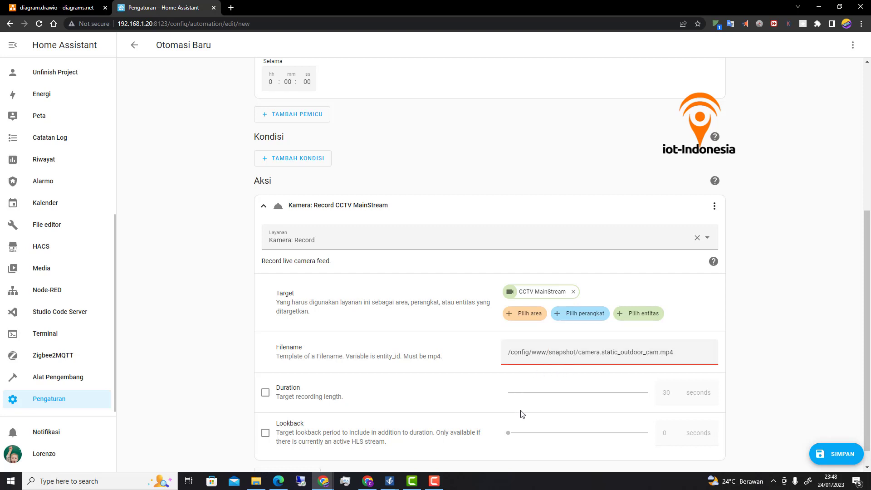
- Enable Duration on the Record action and set it to 4 seconds
{"action": "scroll", "coordinate": [522, 414], "scroll_direction": "down", "scroll_amount": 1}
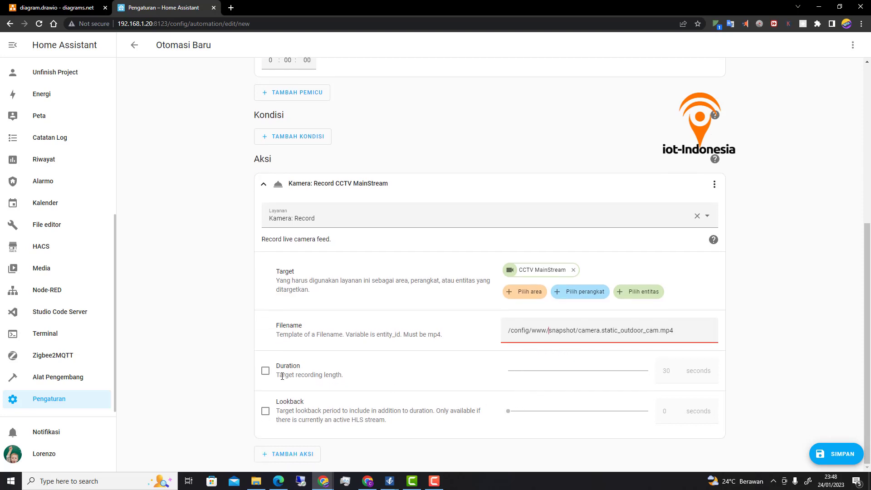
{"action": "left_click", "coordinate": [266, 372]}
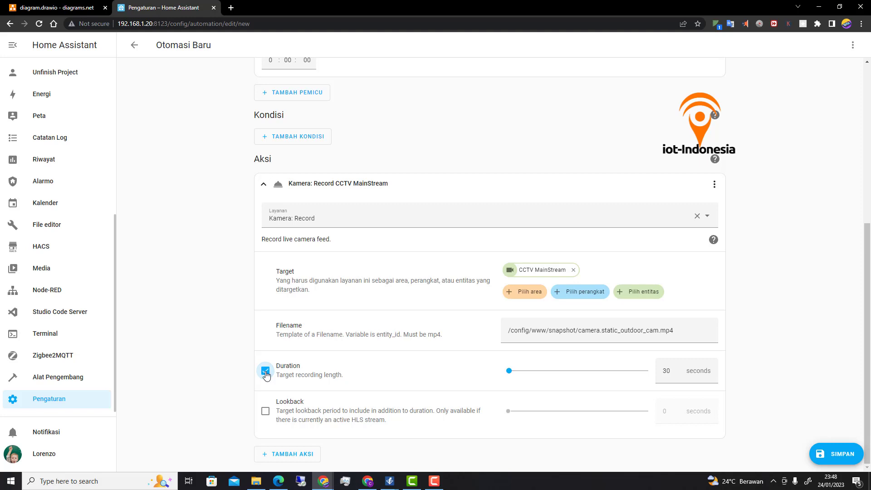
{"action": "double_click", "coordinate": [666, 371]}
{"action": "type", "text": "5"}
{"action": "key", "text": "BackSpace"}
{"action": "type", "text": "4"}
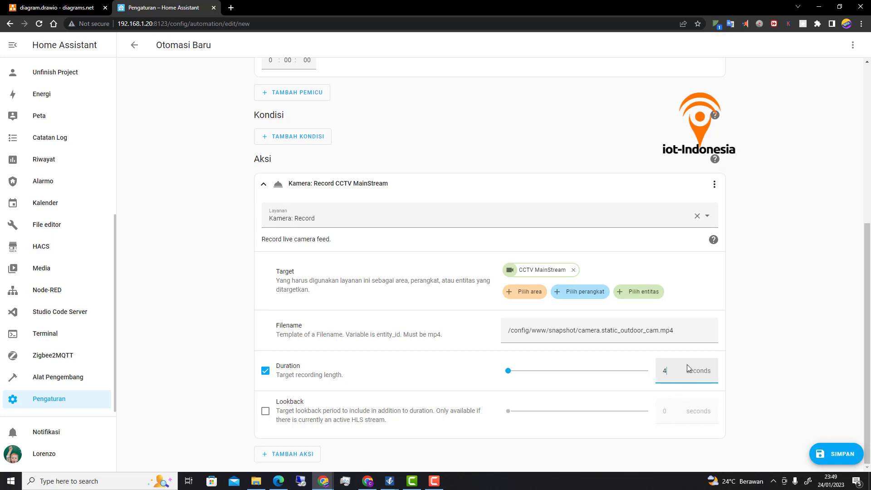
- Enable Lookback and set it to 3 seconds
{"action": "left_click", "coordinate": [266, 412]}
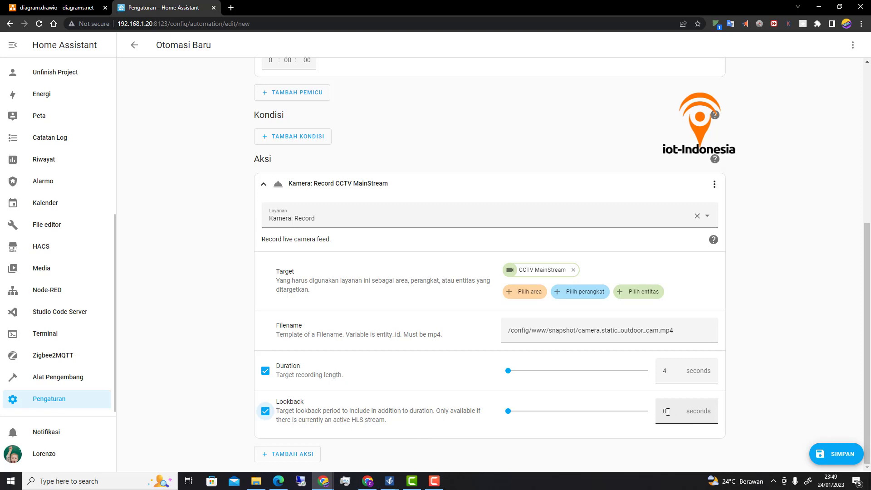
{"action": "left_click", "coordinate": [665, 411]}
{"action": "type", "text": "3"}
{"action": "scroll", "coordinate": [570, 395], "scroll_direction": "up", "scroll_amount": 2}
{"action": "scroll", "coordinate": [567, 391], "scroll_direction": "down", "scroll_amount": 1}
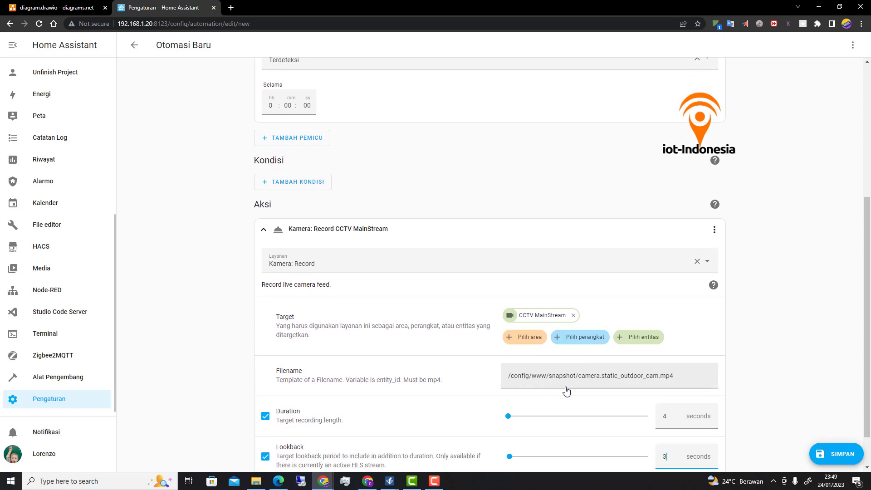
{"action": "scroll", "coordinate": [376, 352], "scroll_direction": "down", "scroll_amount": 1}
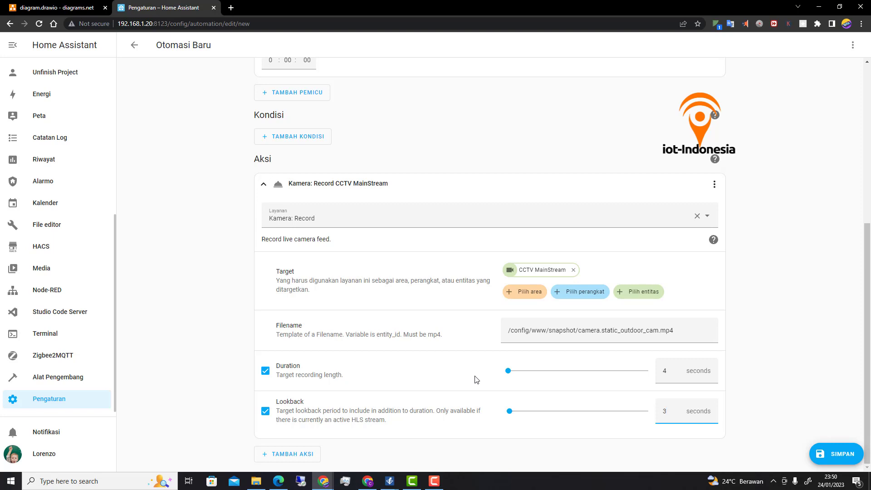
- Add a Tunggu waktu selesai (tunda) delay action and enter 10 seconds
{"action": "left_click", "coordinate": [304, 458]}
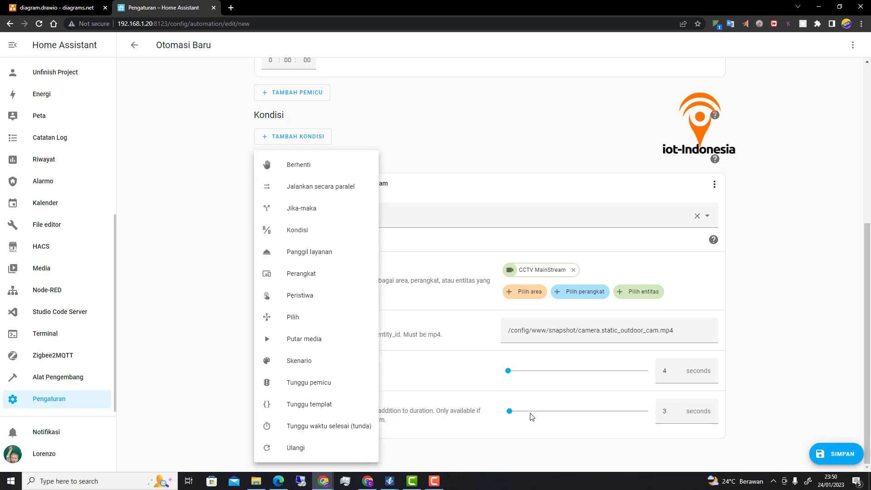
{"action": "left_click", "coordinate": [308, 429]}
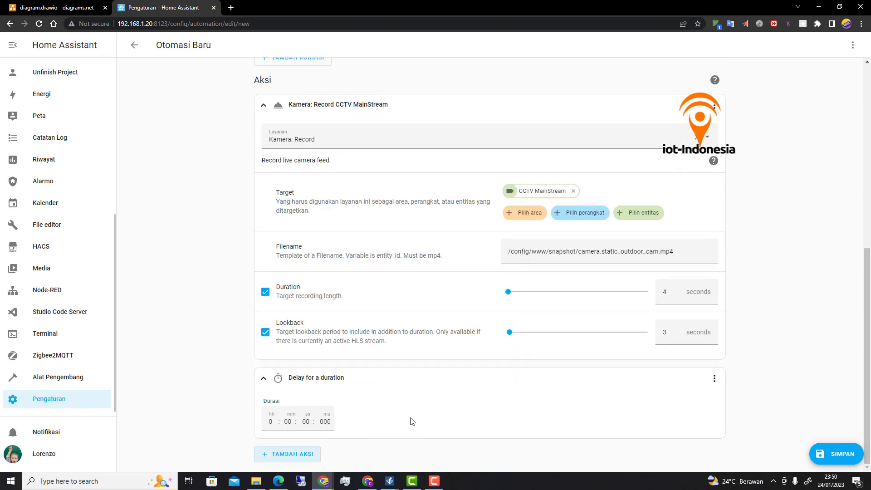
{"action": "left_click", "coordinate": [306, 421]}
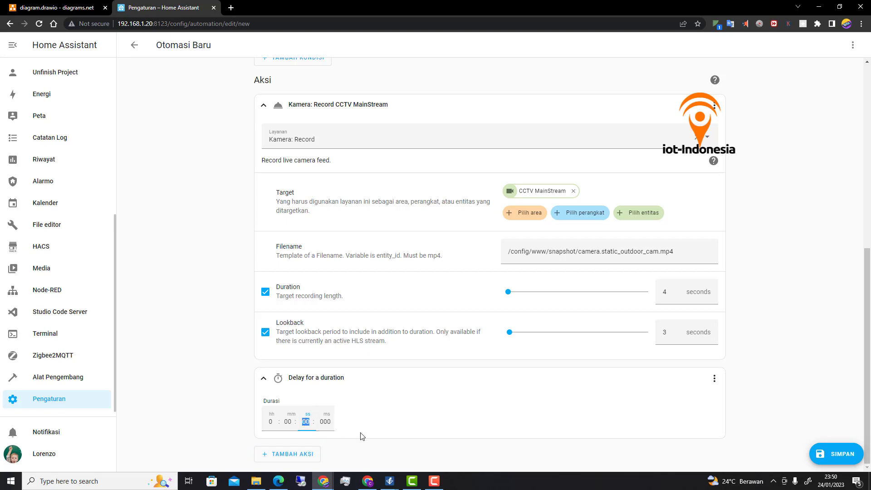
{"action": "type", "text": "10"}
- Add a service-call action after the delay using the Telegram bot: Send video service
{"action": "left_click", "coordinate": [303, 455]}
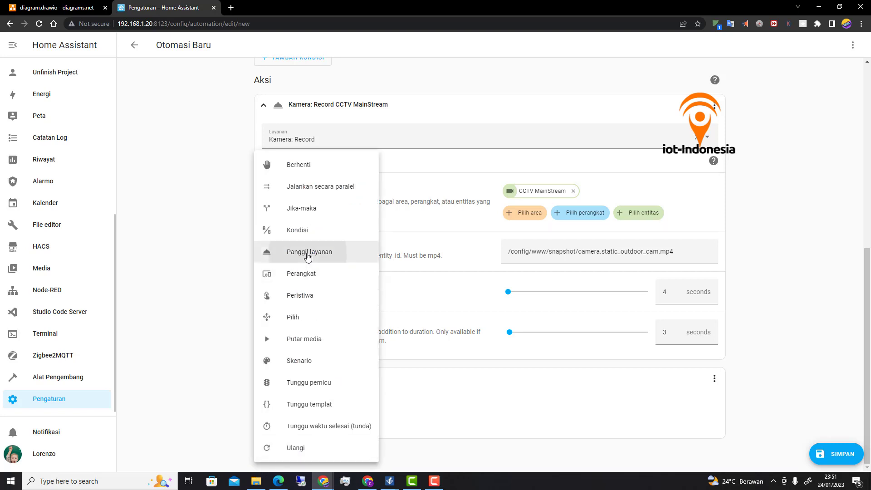
{"action": "left_click", "coordinate": [309, 252]}
{"action": "left_click", "coordinate": [349, 418]}
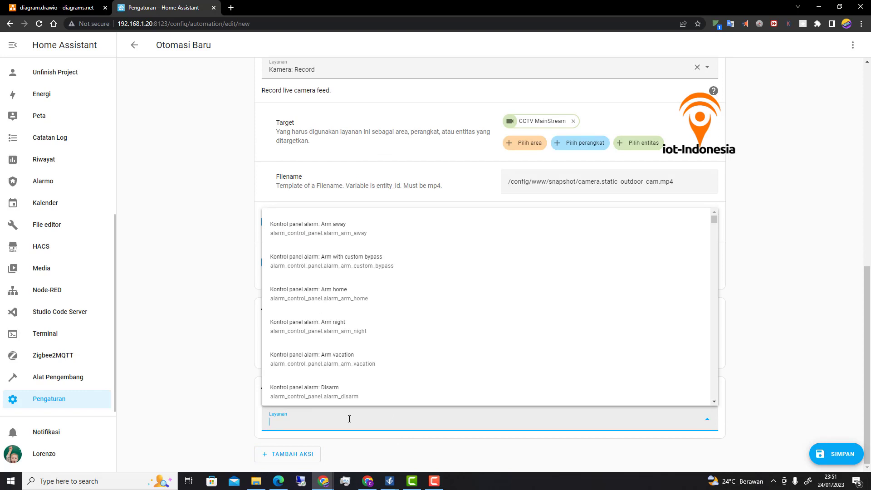
{"action": "type", "text": "tele"}
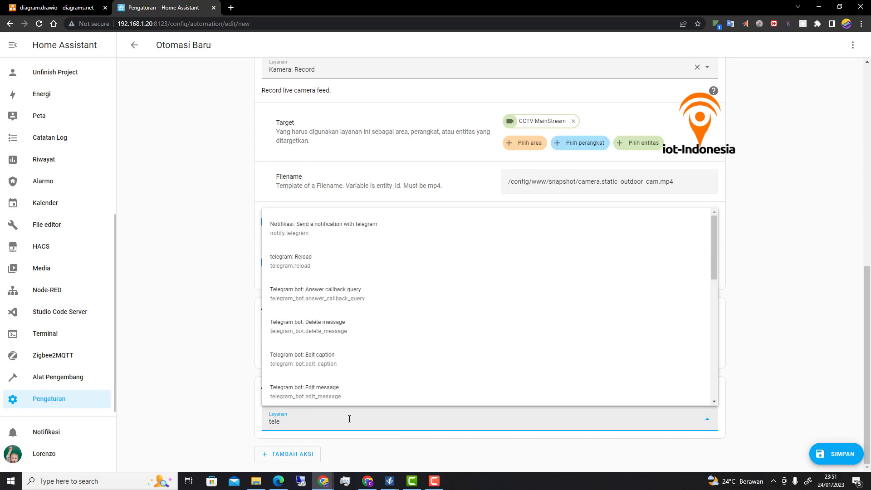
{"action": "scroll", "coordinate": [377, 358], "scroll_direction": "down", "scroll_amount": 2}
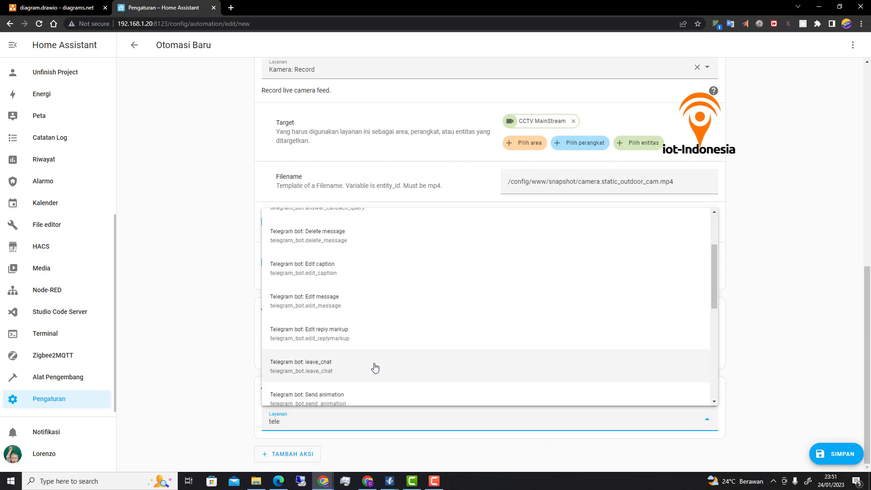
{"action": "scroll", "coordinate": [375, 367], "scroll_direction": "down", "scroll_amount": 4}
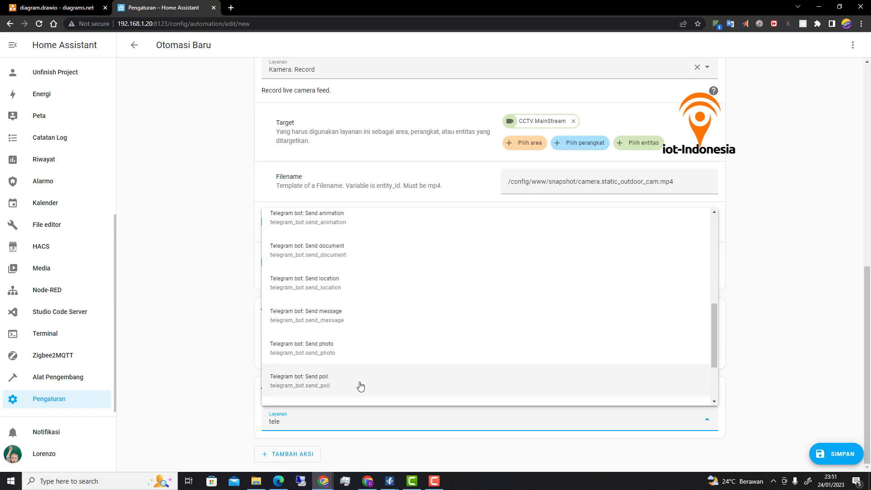
{"action": "scroll", "coordinate": [330, 387], "scroll_direction": "down", "scroll_amount": 1}
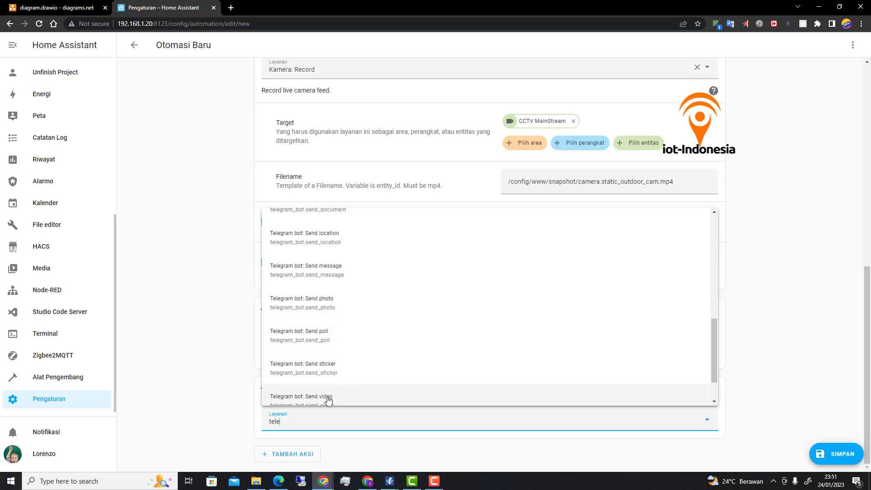
{"action": "left_click", "coordinate": [329, 399]}
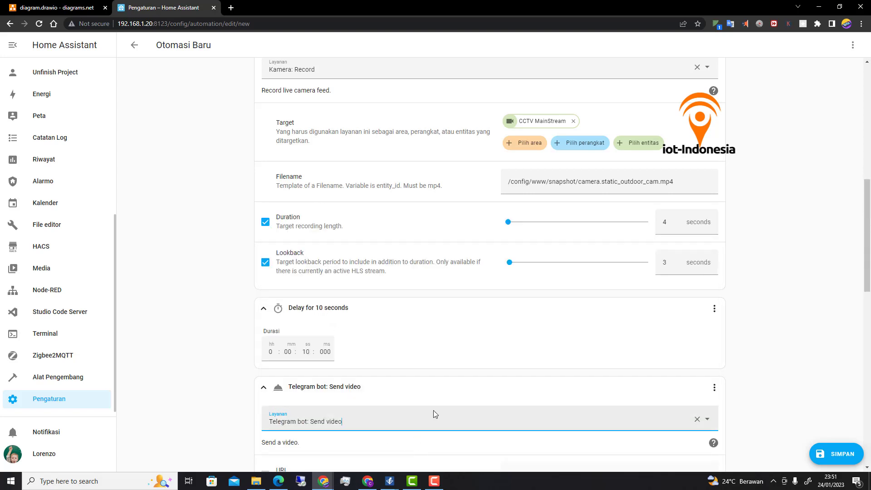
- Enable File and paste /config/www/snapshot/camera.static_outdoor_cam.mp4 as the video path
{"action": "scroll", "coordinate": [435, 414], "scroll_direction": "down", "scroll_amount": 1}
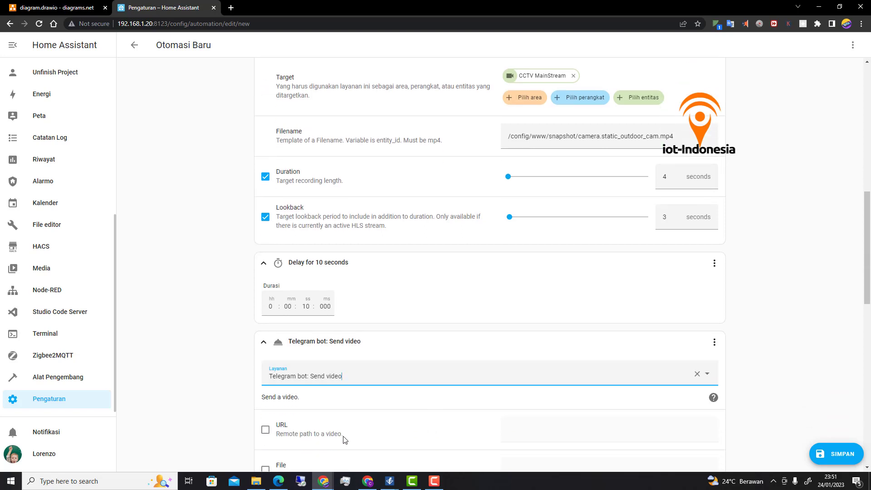
{"action": "scroll", "coordinate": [343, 433], "scroll_direction": "down", "scroll_amount": 2}
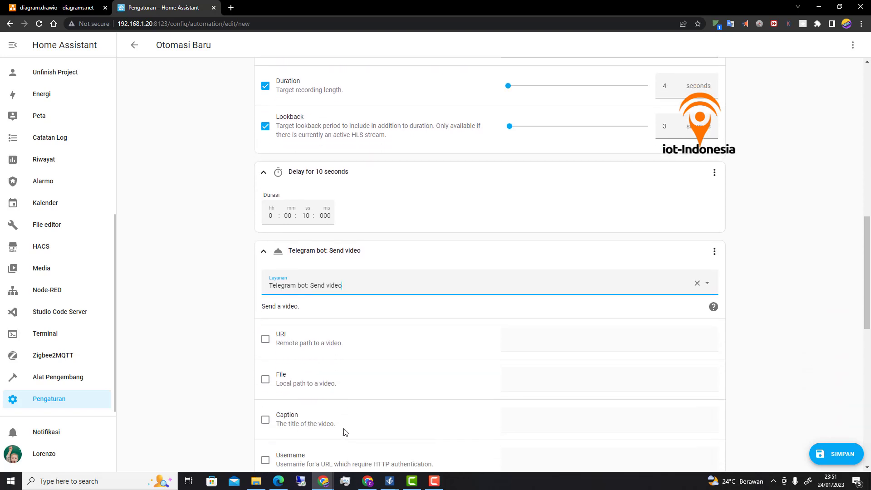
{"action": "left_click", "coordinate": [267, 380]}
{"action": "right_click", "coordinate": [524, 383]}
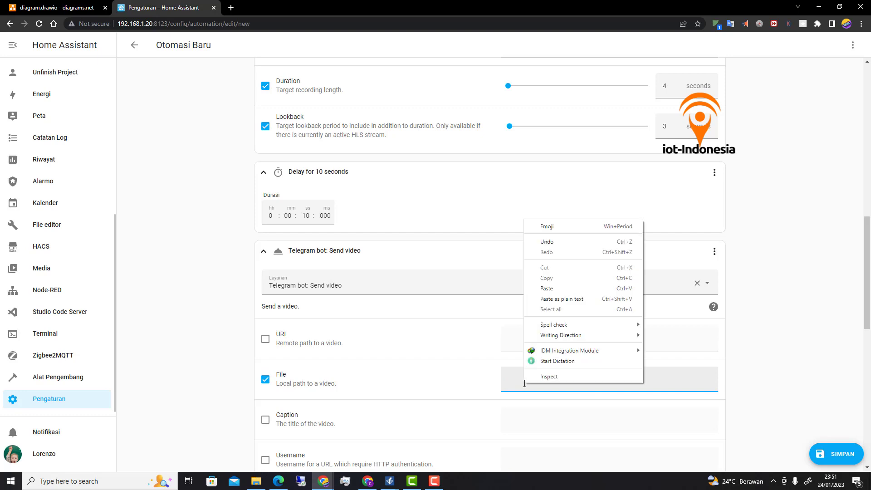
{"action": "left_click", "coordinate": [547, 289]}
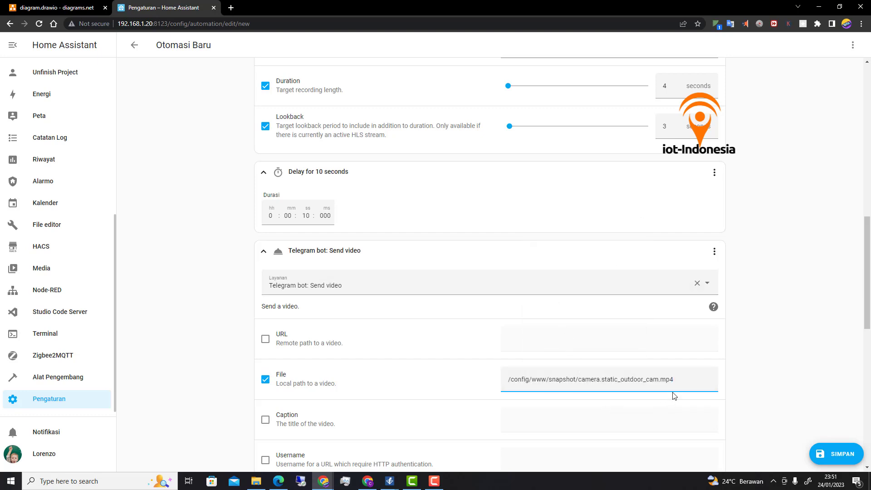
{"action": "scroll", "coordinate": [558, 394], "scroll_direction": "up", "scroll_amount": 3}
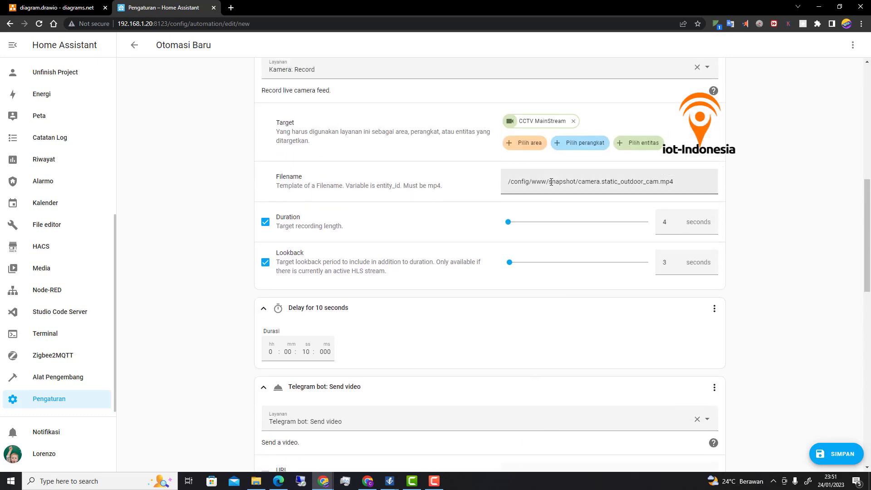
{"action": "scroll", "coordinate": [573, 363], "scroll_direction": "down", "scroll_amount": 4}
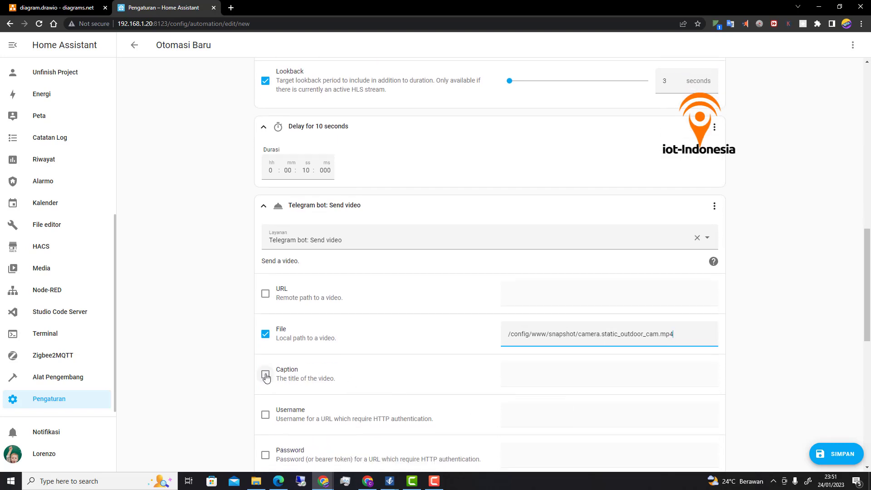
{"action": "scroll", "coordinate": [266, 377], "scroll_direction": "down", "scroll_amount": 2}
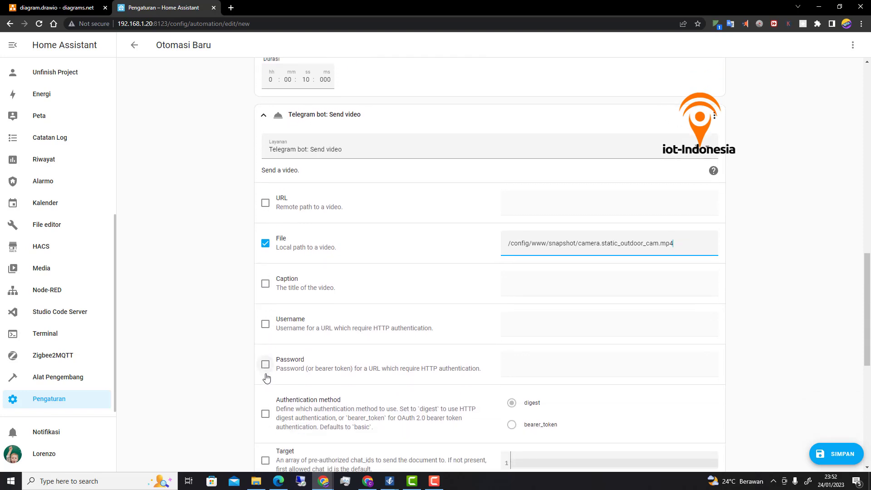
{"action": "scroll", "coordinate": [267, 377], "scroll_direction": "up", "scroll_amount": 1}
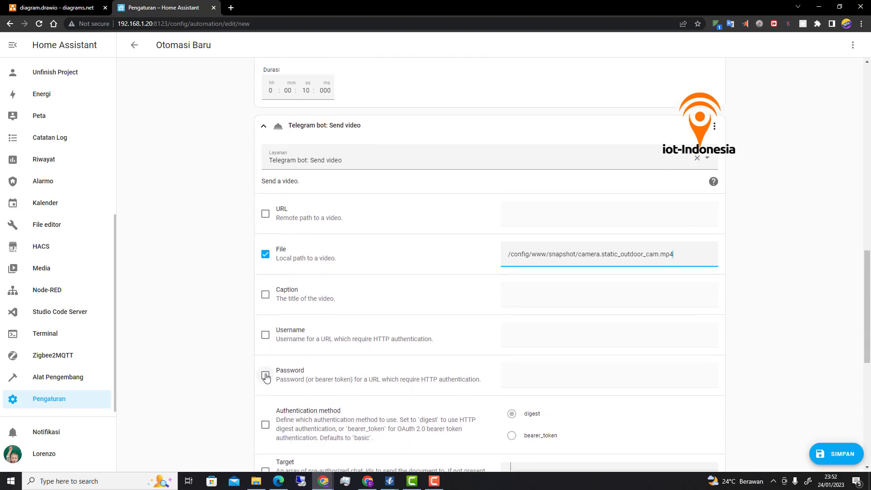
{"action": "scroll", "coordinate": [266, 378], "scroll_direction": "up", "scroll_amount": 3}
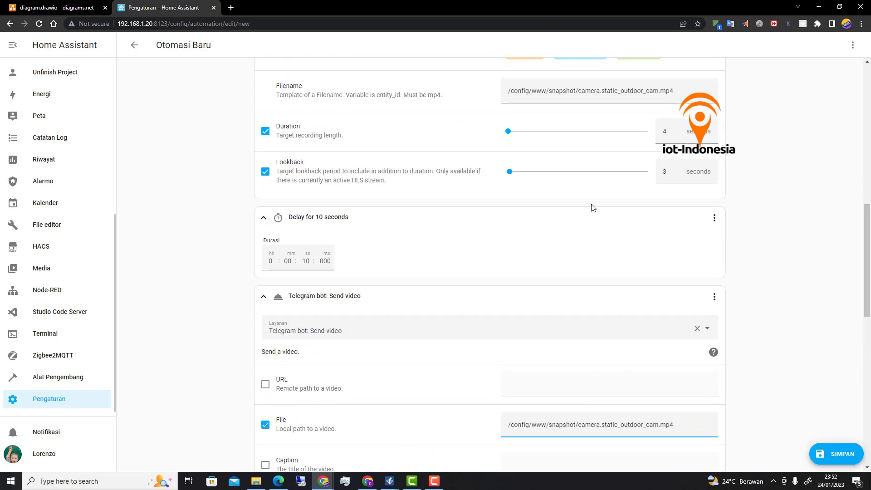
{"action": "scroll", "coordinate": [591, 206], "scroll_direction": "up", "scroll_amount": 2}
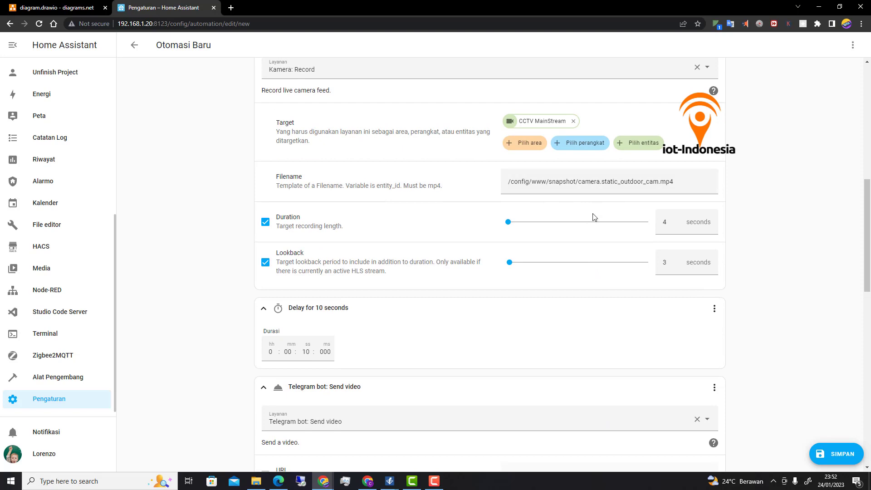
{"action": "scroll", "coordinate": [594, 218], "scroll_direction": "up", "scroll_amount": 1}
{"action": "scroll", "coordinate": [595, 246], "scroll_direction": "down", "scroll_amount": 4}
{"action": "scroll", "coordinate": [595, 286], "scroll_direction": "down", "scroll_amount": 1}
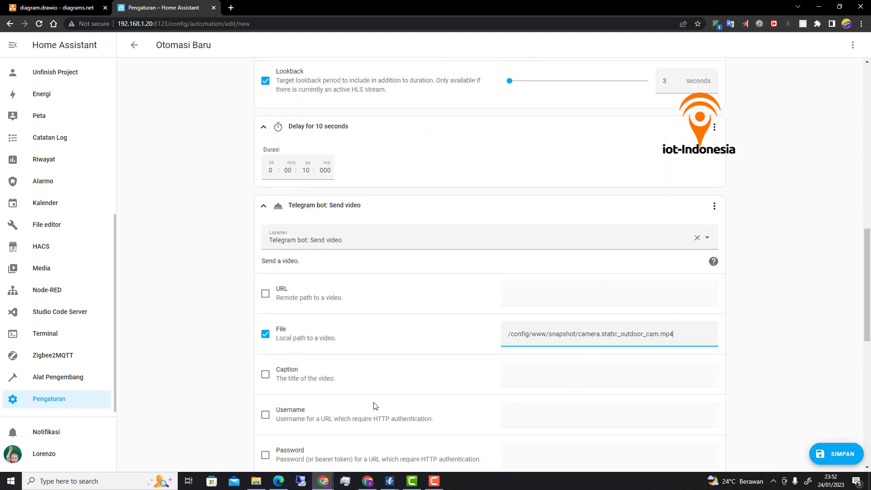
- Enable Caption on the Send video action and enter 'Cek Video Penting Boss'
{"action": "left_click", "coordinate": [265, 375]}
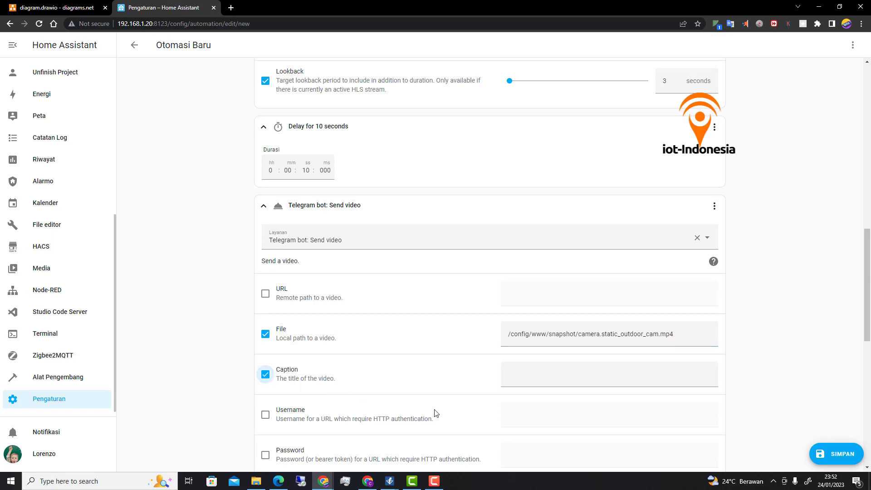
{"action": "left_click", "coordinate": [532, 380]}
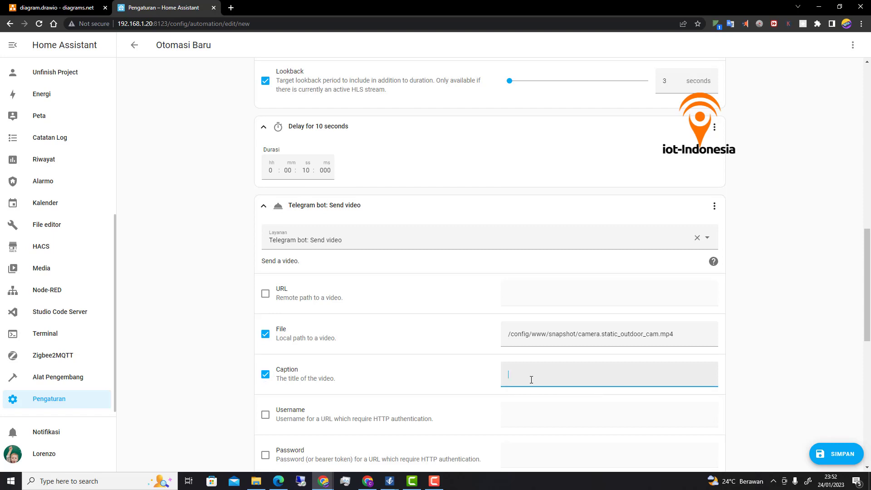
{"action": "type", "text": "L"}
{"action": "key", "text": "BackSpace"}
{"action": "type", "text": "Cek"}
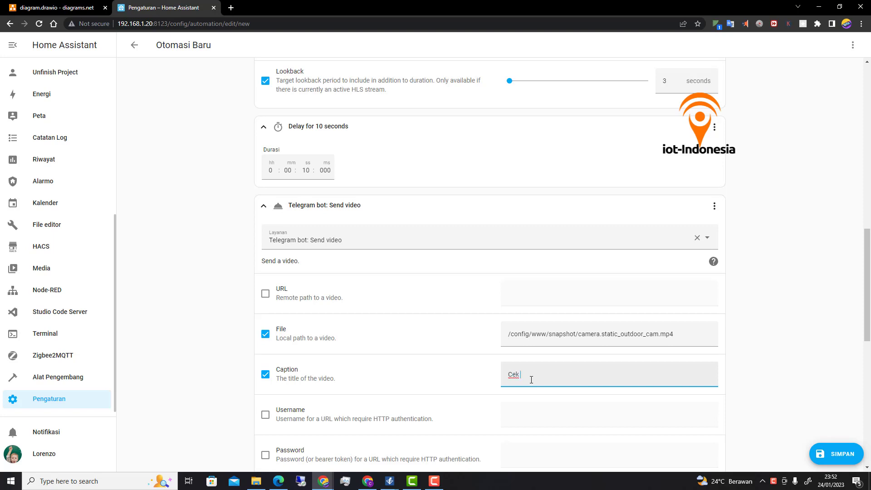
{"action": "type", "text": " Video Penting Boss"}
{"action": "scroll", "coordinate": [699, 409], "scroll_direction": "down", "scroll_amount": 3}
{"action": "scroll", "coordinate": [699, 411], "scroll_direction": "up", "scroll_amount": 2}
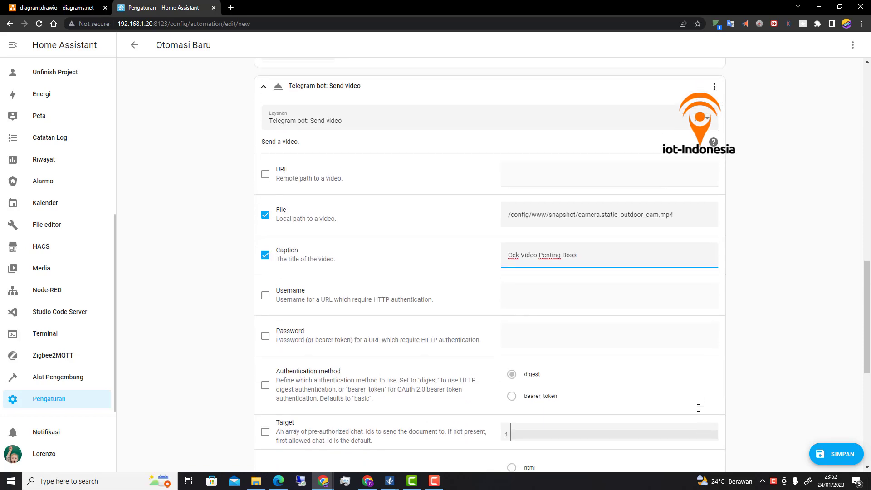
{"action": "scroll", "coordinate": [767, 416], "scroll_direction": "down", "scroll_amount": 5}
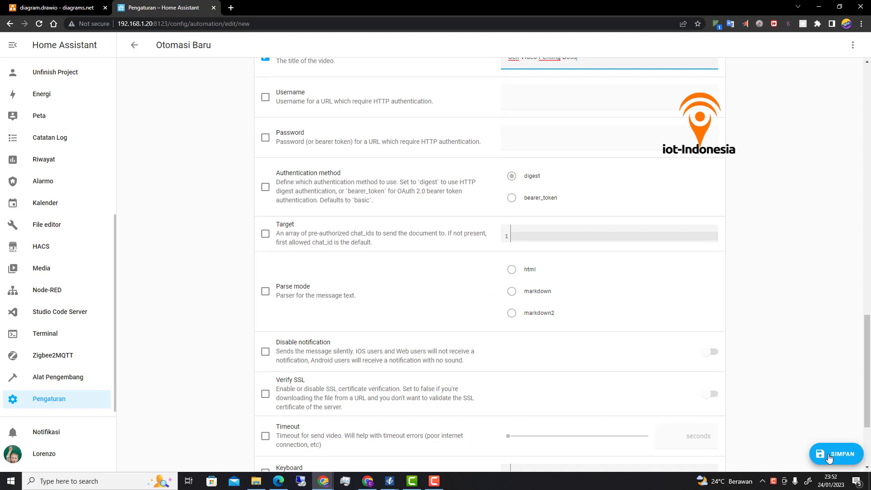
- Save the automation, replacing the default name 'Otomasi Baru' with 'Itihn telegrm video'
{"action": "left_click", "coordinate": [829, 455]}
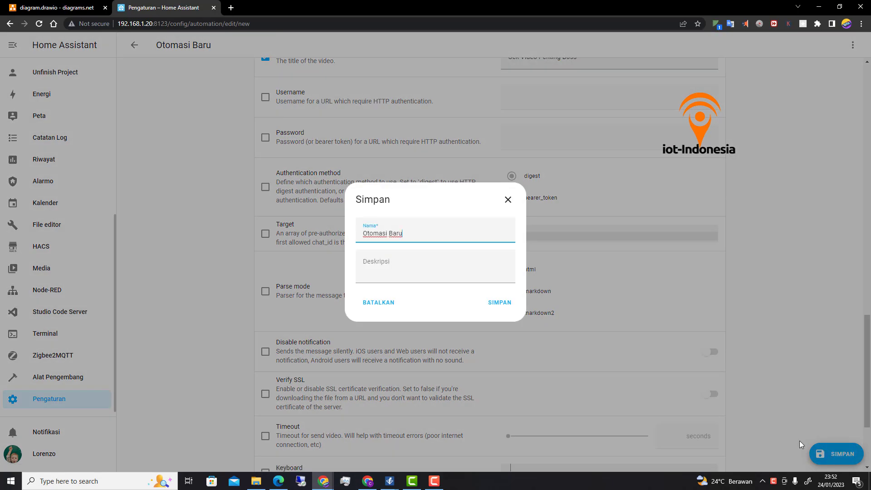
{"action": "left_click_drag", "start_coordinate": [414, 236], "coordinate": [358, 238]}
{"action": "type", "text": "I"}
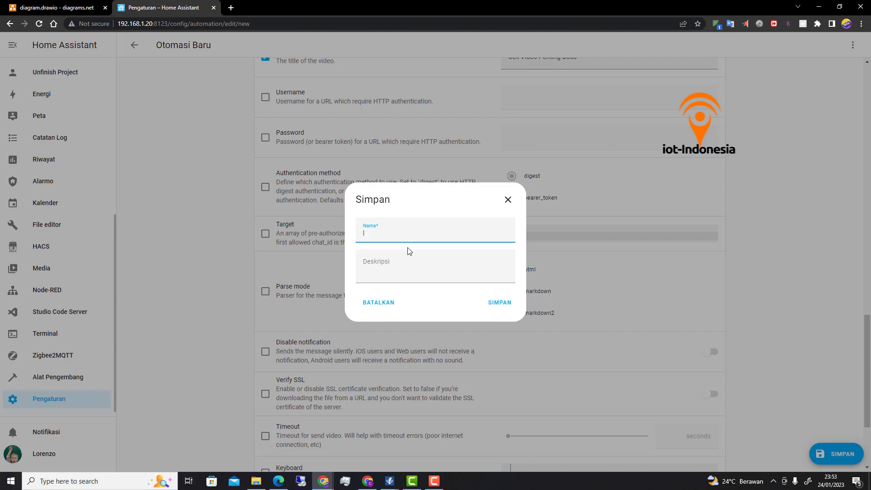
{"action": "type", "text": "tihn telegrm video"}
{"action": "left_click", "coordinate": [500, 303]}
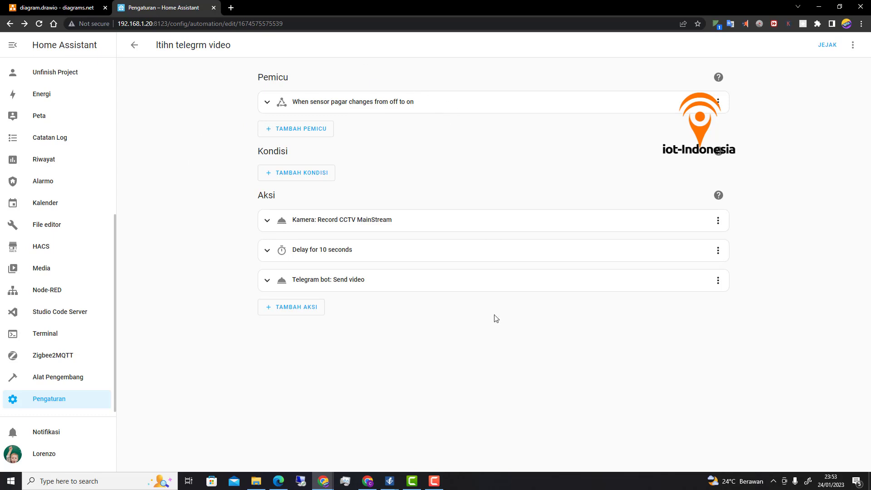
- Run the automation with Jalankan, then check Telegram Web for the captioned video
{"action": "left_click", "coordinate": [855, 51]}
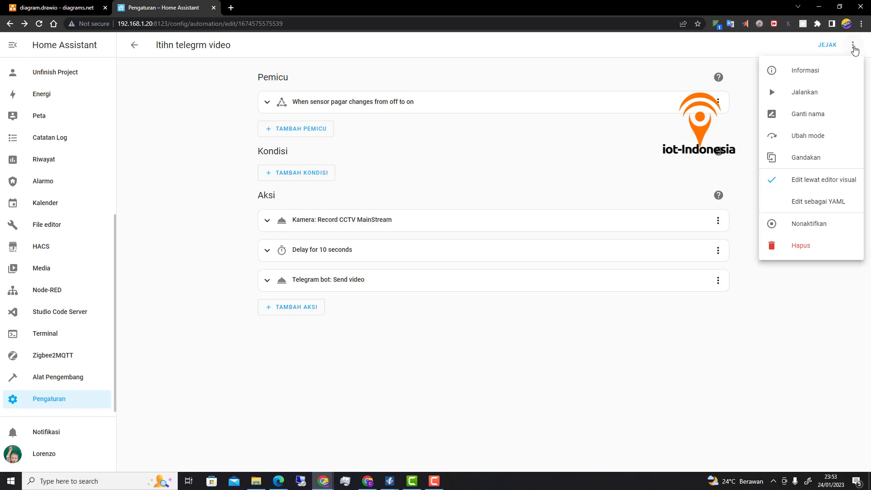
{"action": "left_click", "coordinate": [805, 93]}
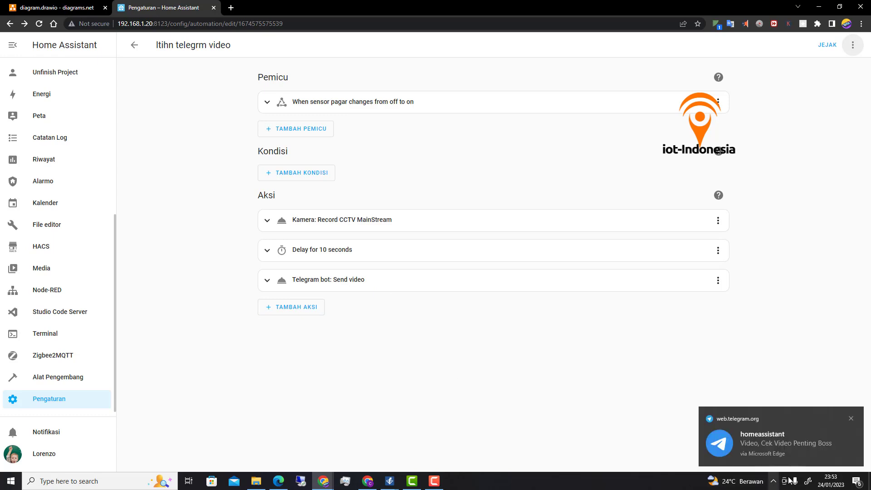
{"action": "left_click", "coordinate": [771, 445]}
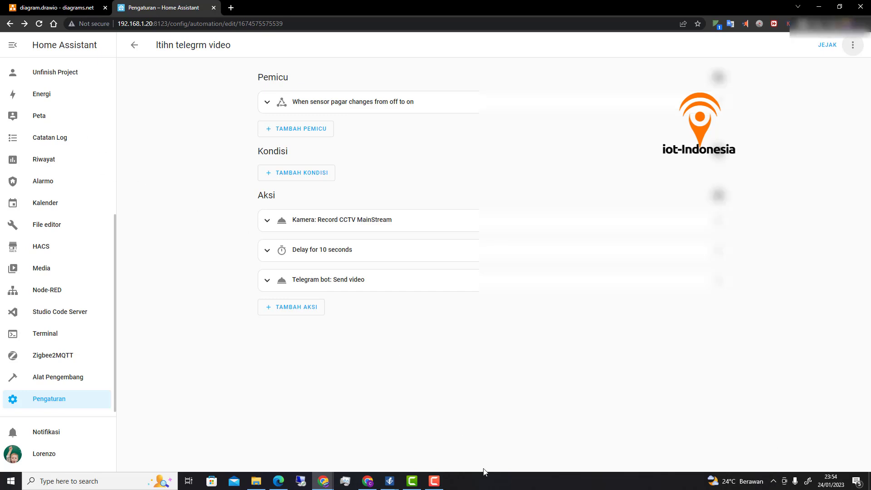
{"action": "left_click", "coordinate": [279, 481]}
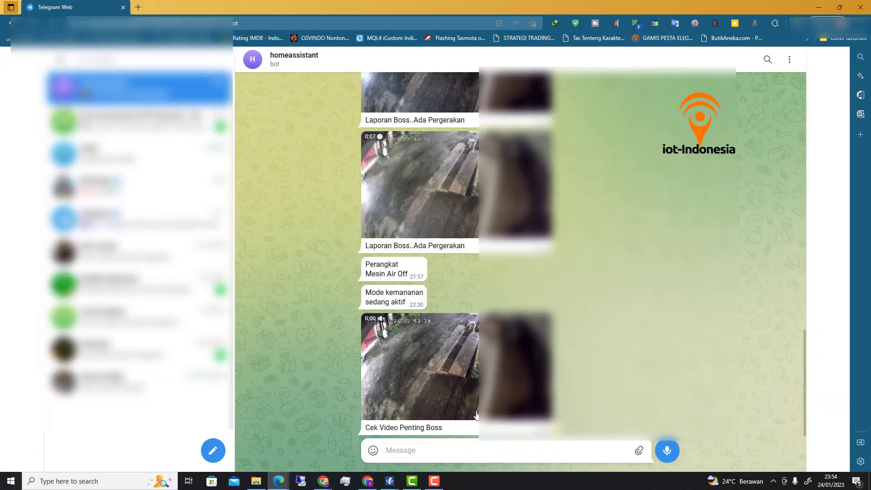